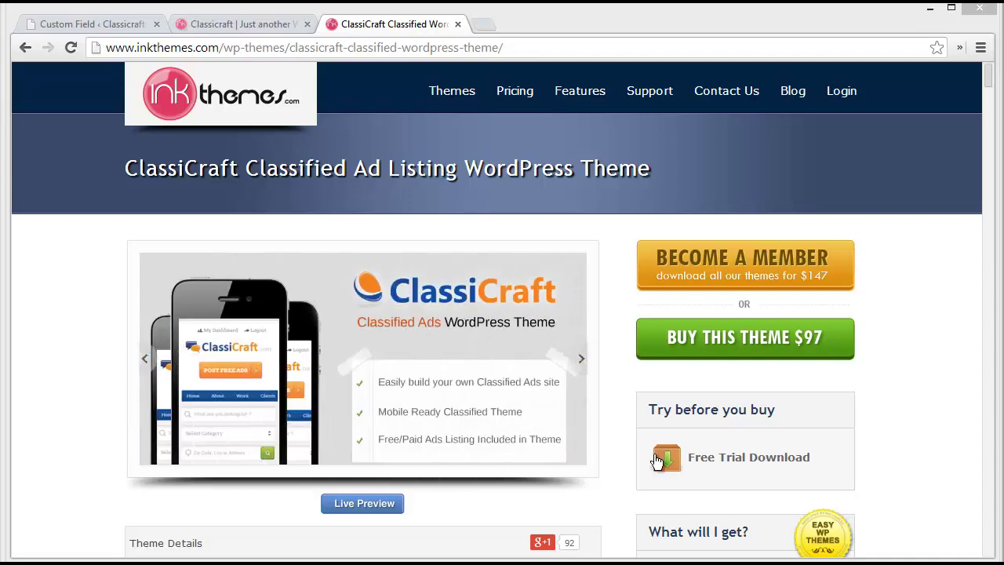
Switch to the local ClassiCraft site tab and scroll through its home page categories
left_click(202, 26)
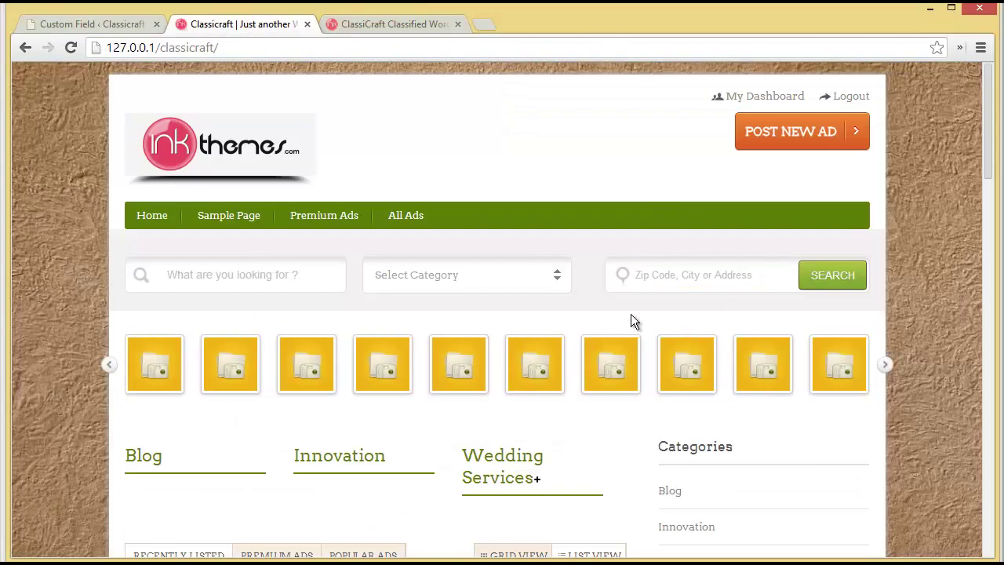
scroll(630, 314, "down", 2)
scroll(631, 314, "up", 2)
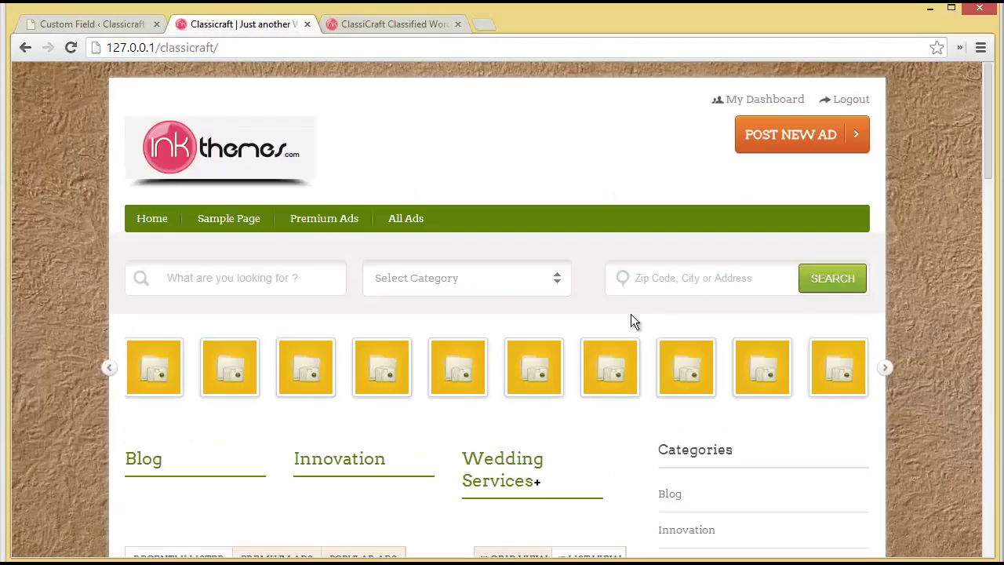
left_click_drag(991, 151, 1001, 118)
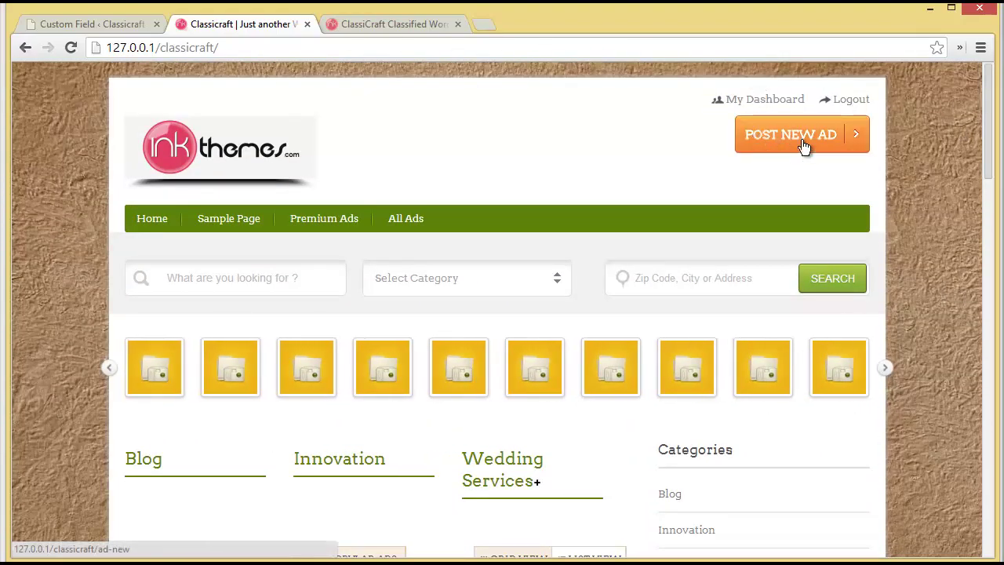
left_click_drag(990, 125, 993, 518)
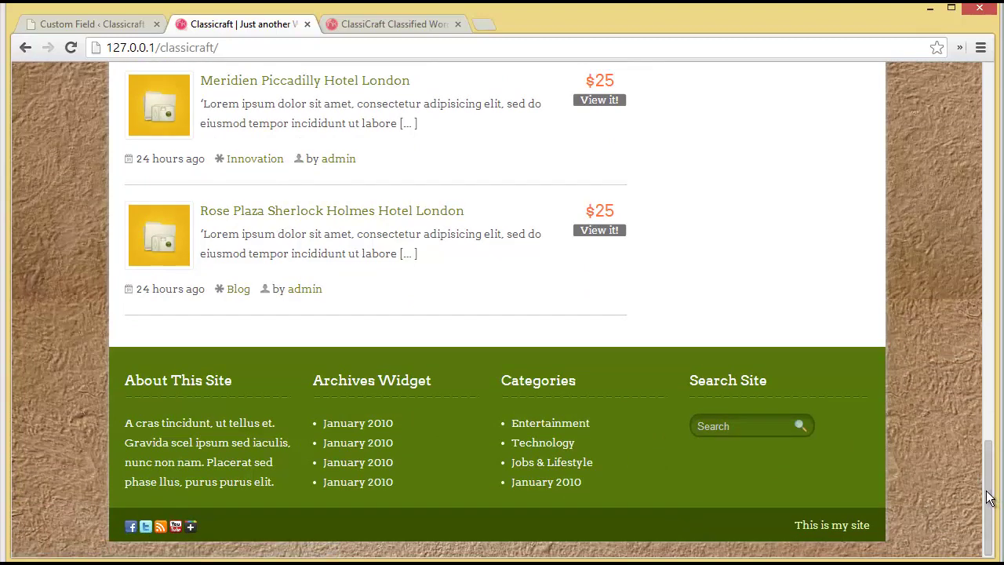
left_click_drag(988, 496, 946, 106)
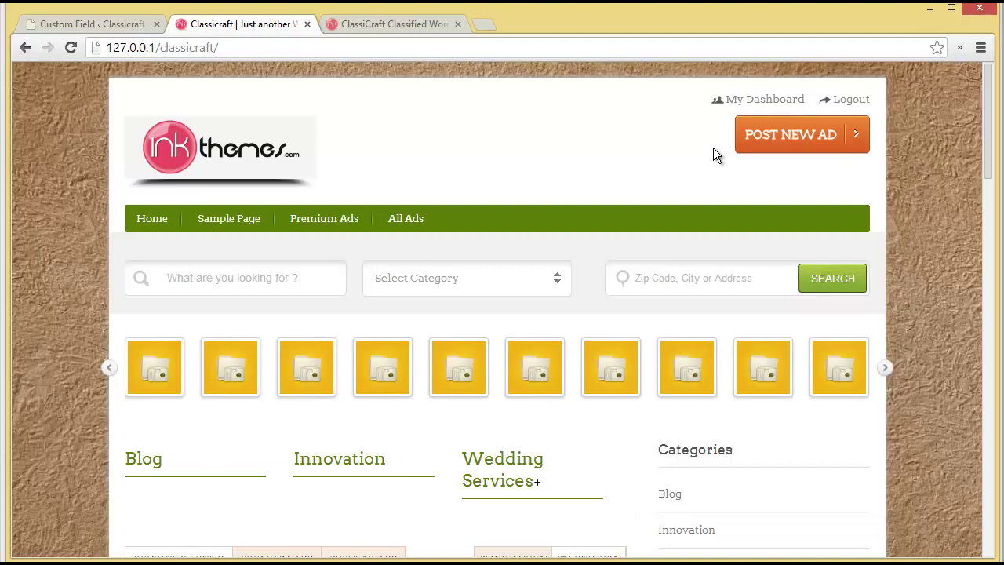
Start a new classified ad titled 'Lilly Florals'
left_click(757, 138)
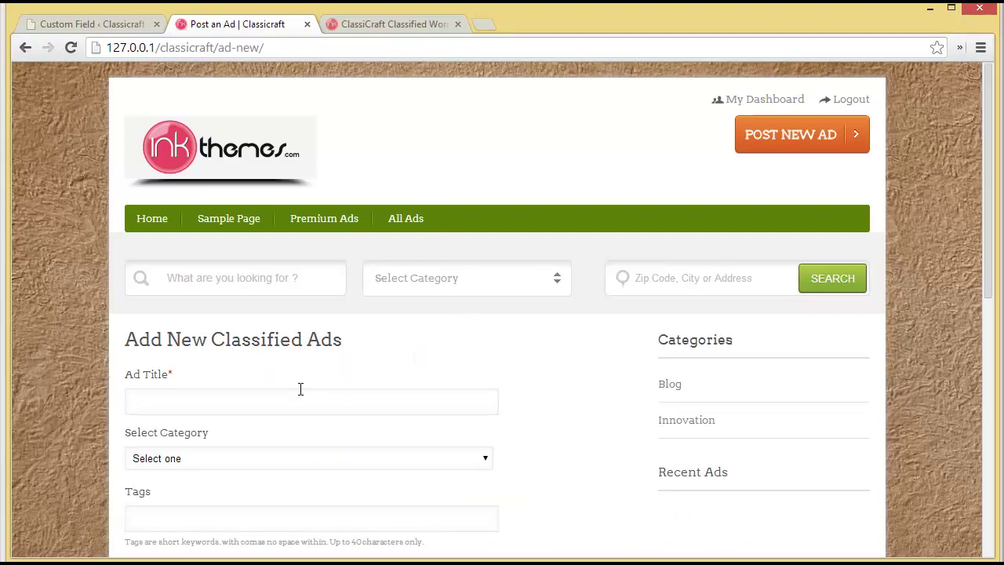
left_click(303, 412)
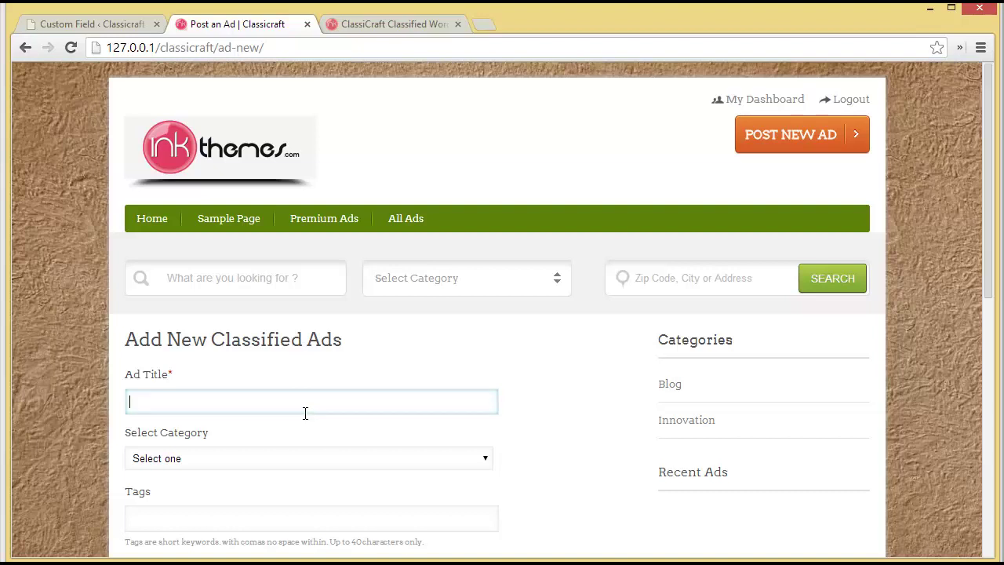
type("Lill")
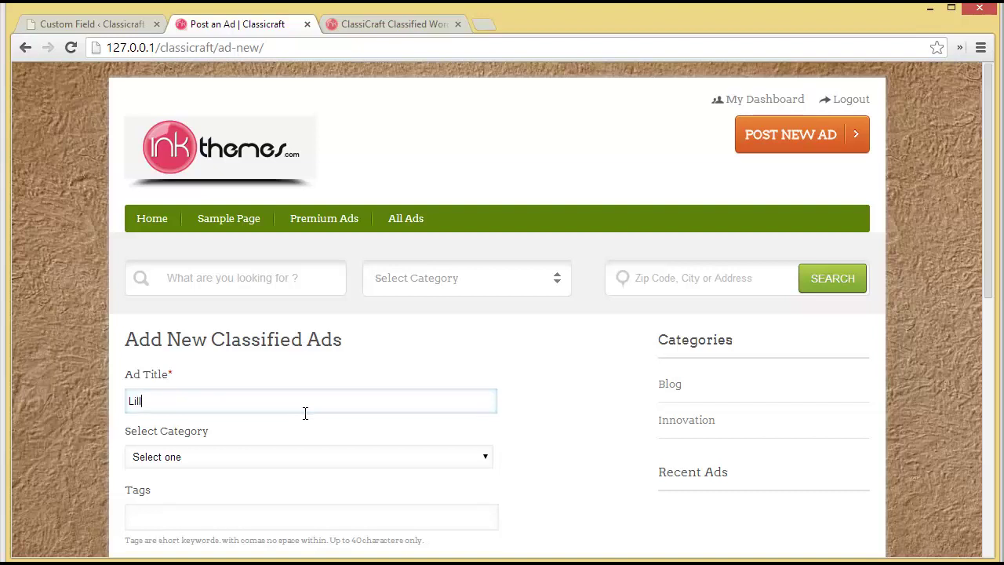
type("y Florals")
Set the category to Wedding Services > Florist and add the tags Wedding and Flowers
scroll(305, 414, "down", 1)
left_click(241, 377)
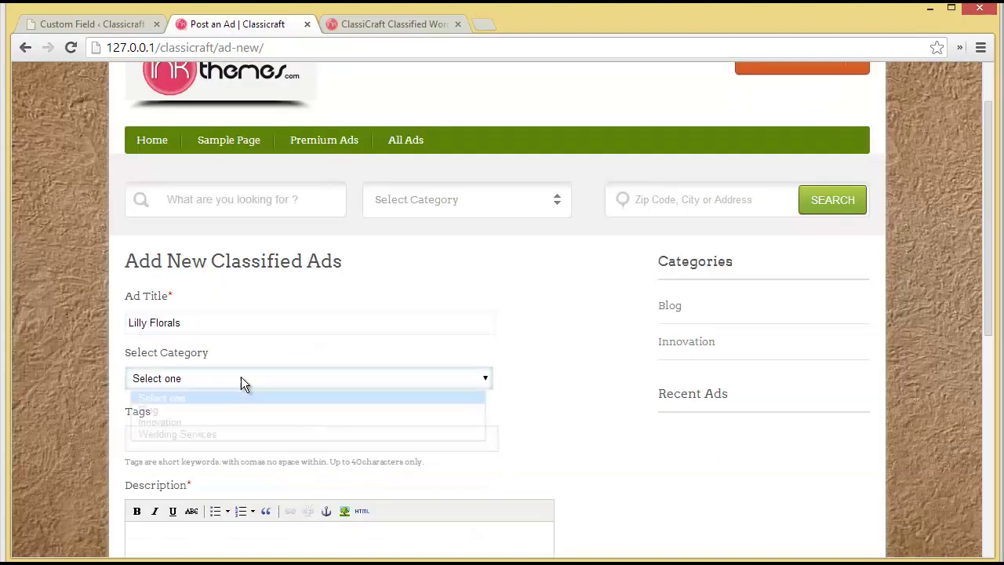
left_click(237, 434)
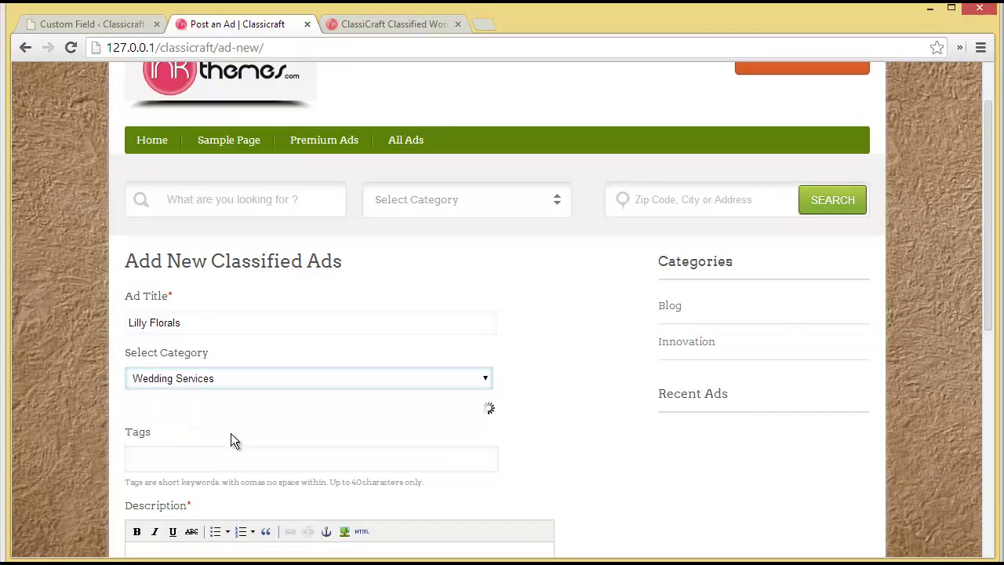
scroll(231, 433, "down", 1)
left_click(229, 342)
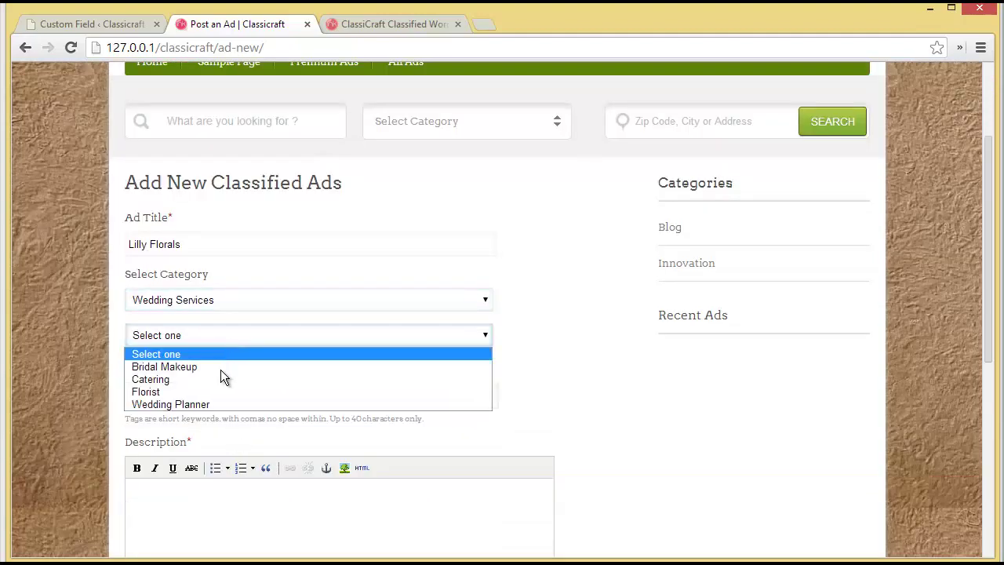
left_click(215, 394)
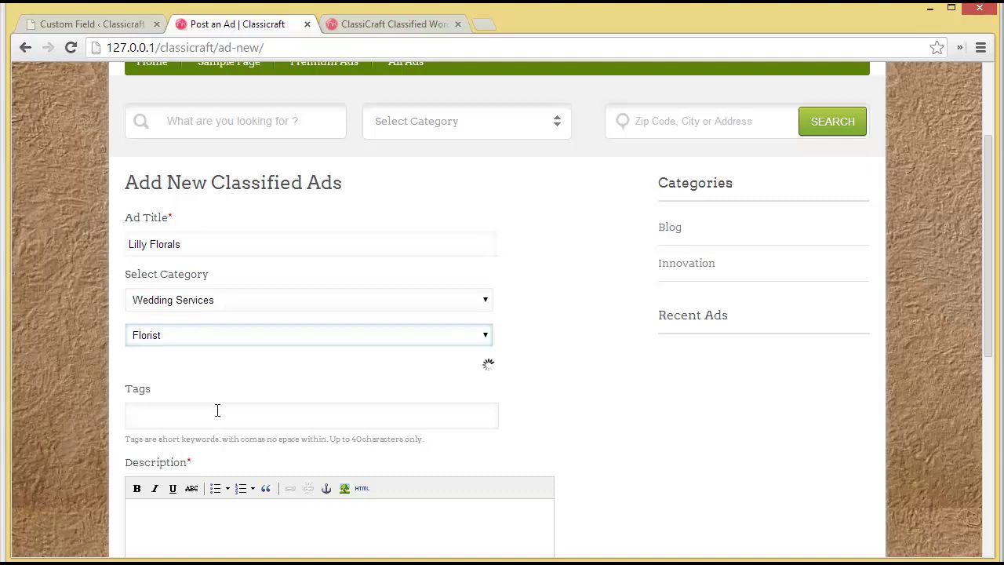
left_click(219, 416)
left_click(217, 404)
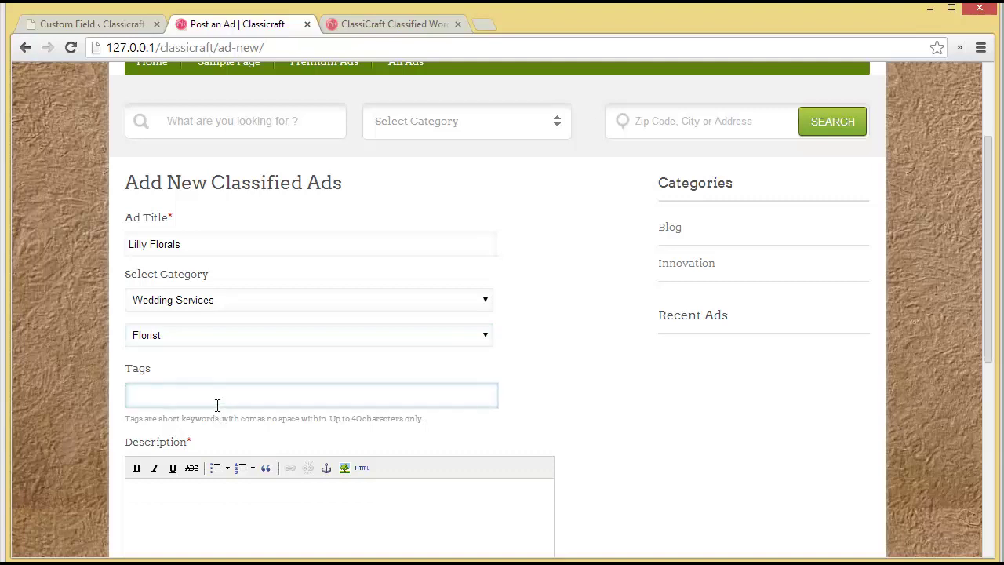
type("wers")
left_click(213, 418)
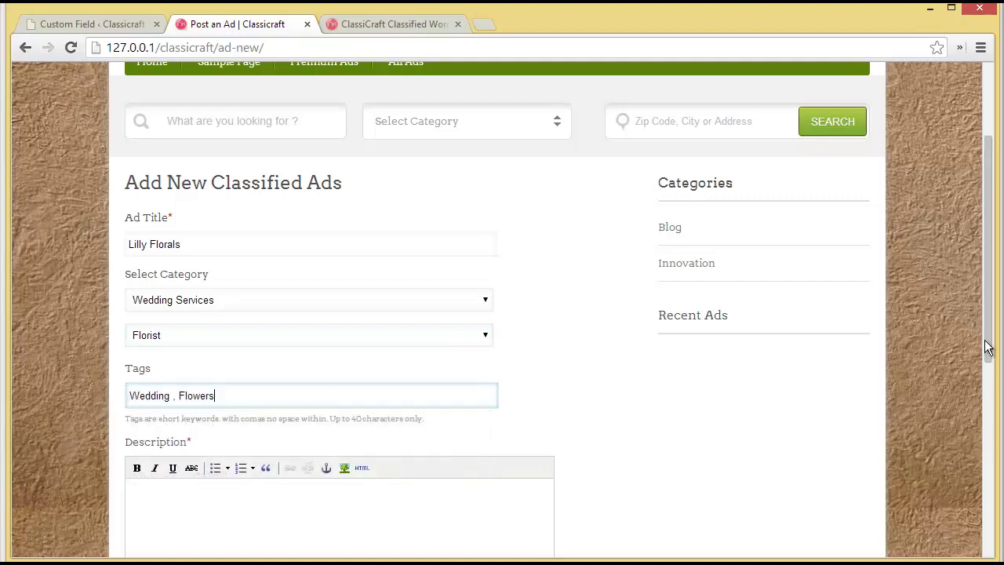
Paste the prepared two-paragraph description and continue to the image step
left_click_drag(989, 348, 988, 413)
left_click(237, 379)
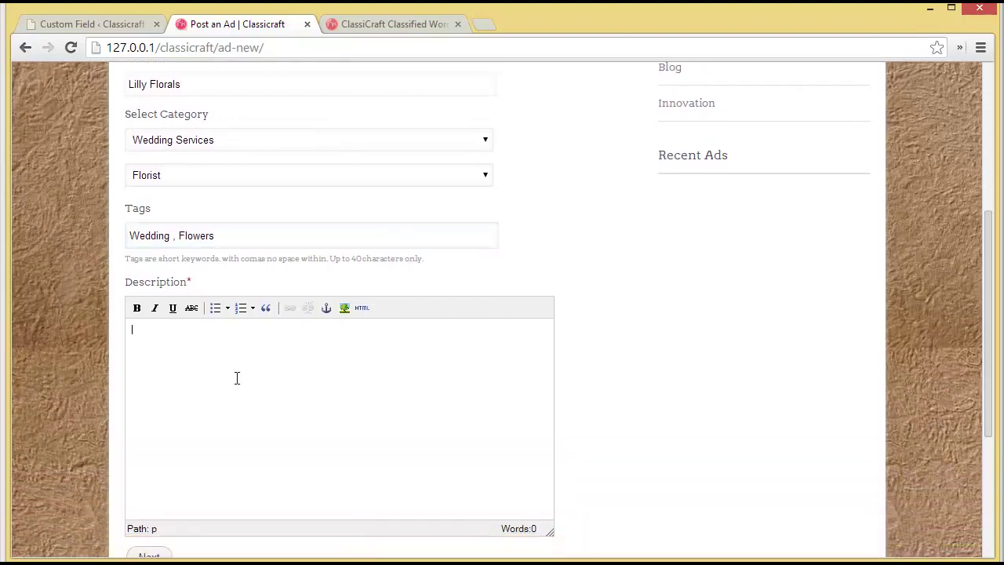
type("Deliver florals to the ones you value the most . A variety of collection of flower bouquets which will bring smiles to recipient We have a collection of 390 floral designs on sale, ranging from $9 to $100")
scroll(232, 374, "down", 3)
left_click(139, 323)
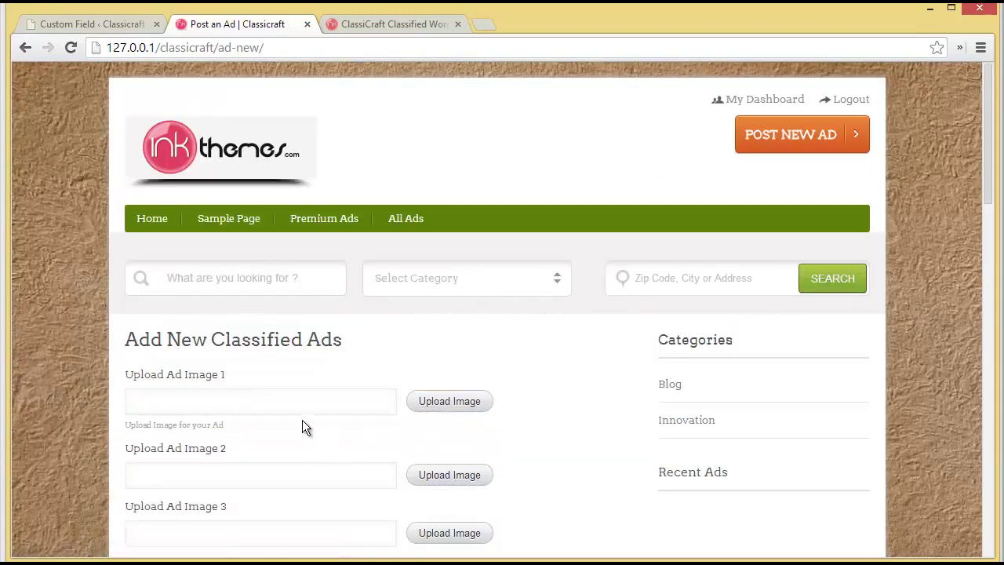
Upload the pink roses photo as Ad Image 1 and blended-flower-bouquet-3_30 as Image 2
scroll(149, 248, "down", 1)
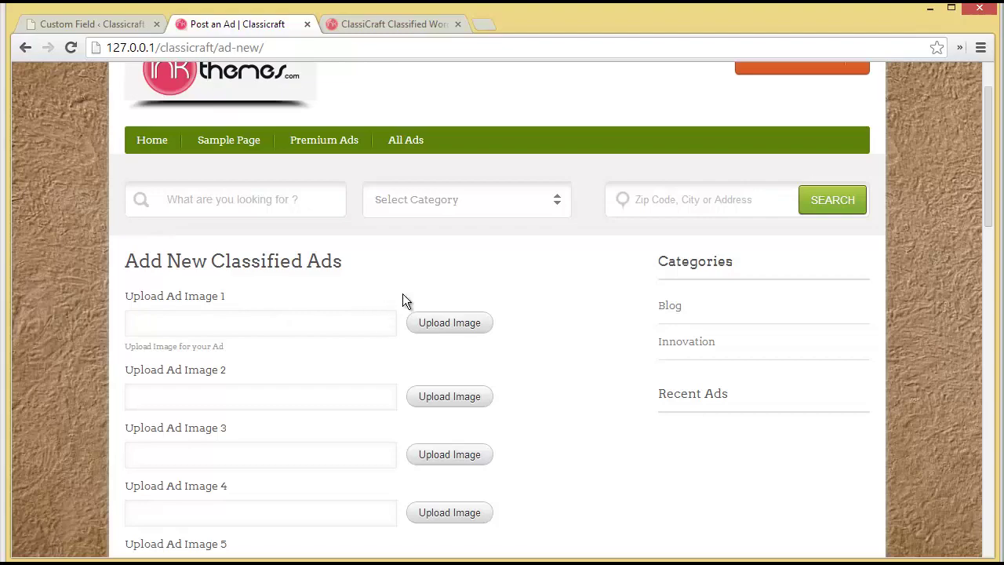
left_click(456, 322)
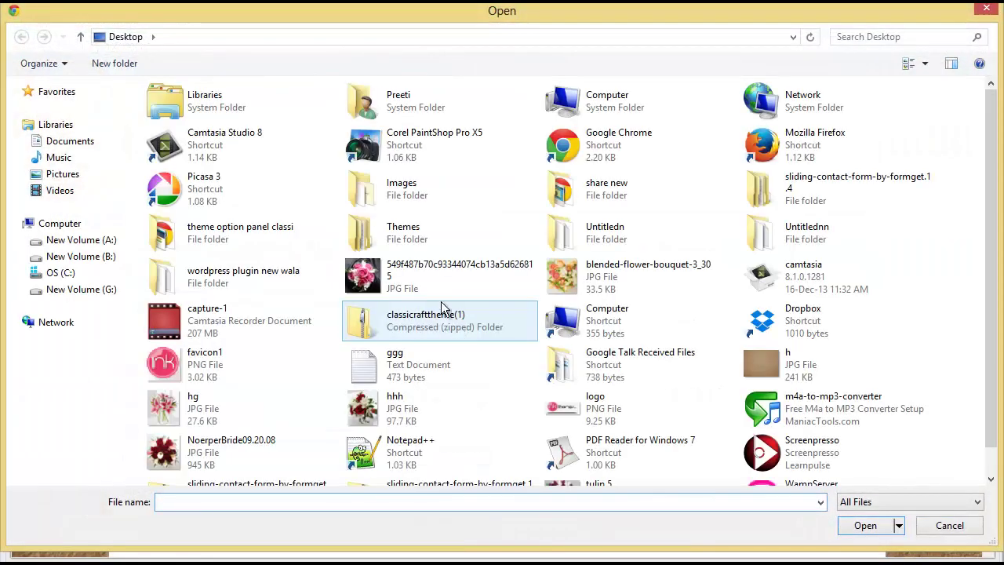
double_click(396, 287)
scroll(458, 398, "down", 2)
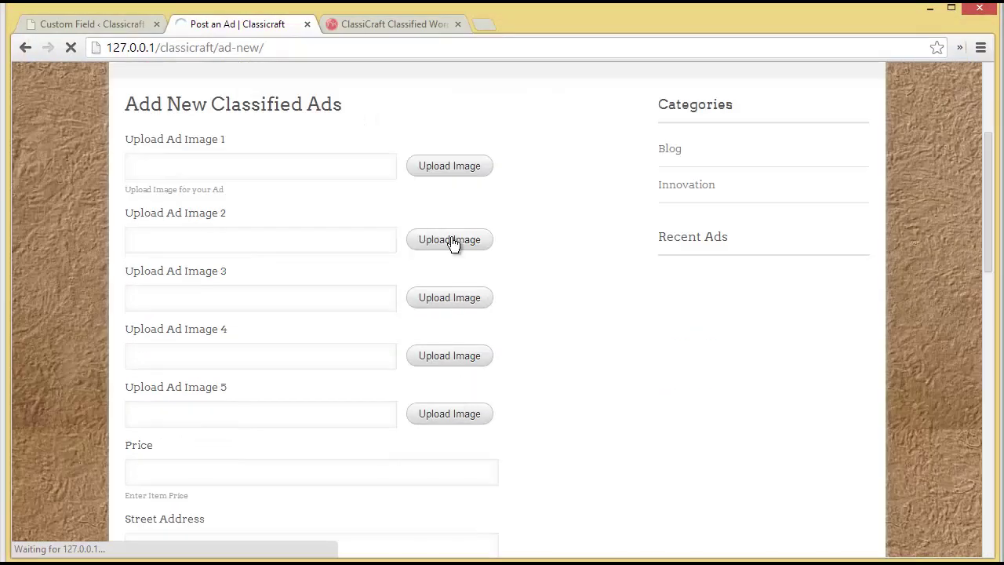
scroll(465, 350, "down", 2)
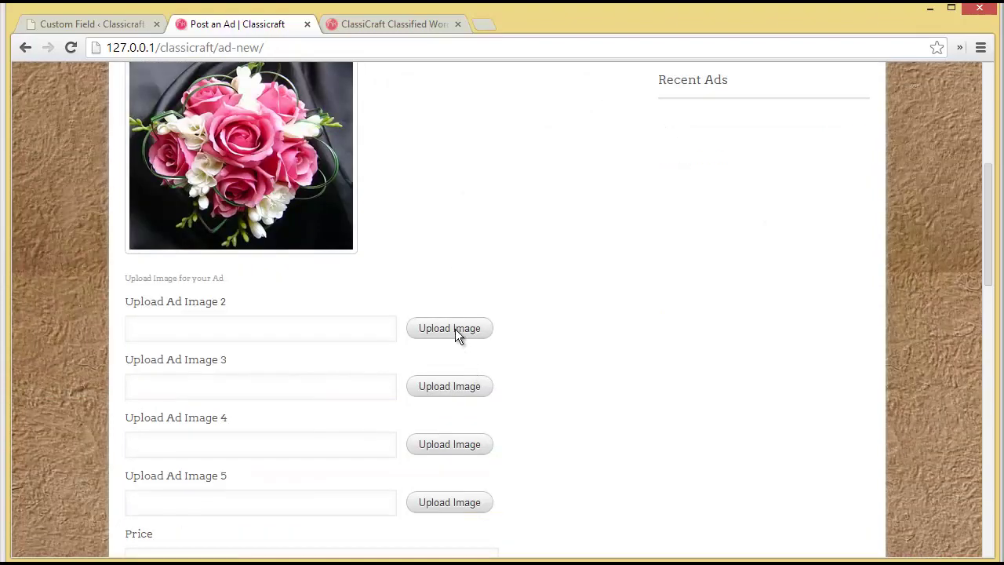
left_click(455, 328)
left_click(617, 273)
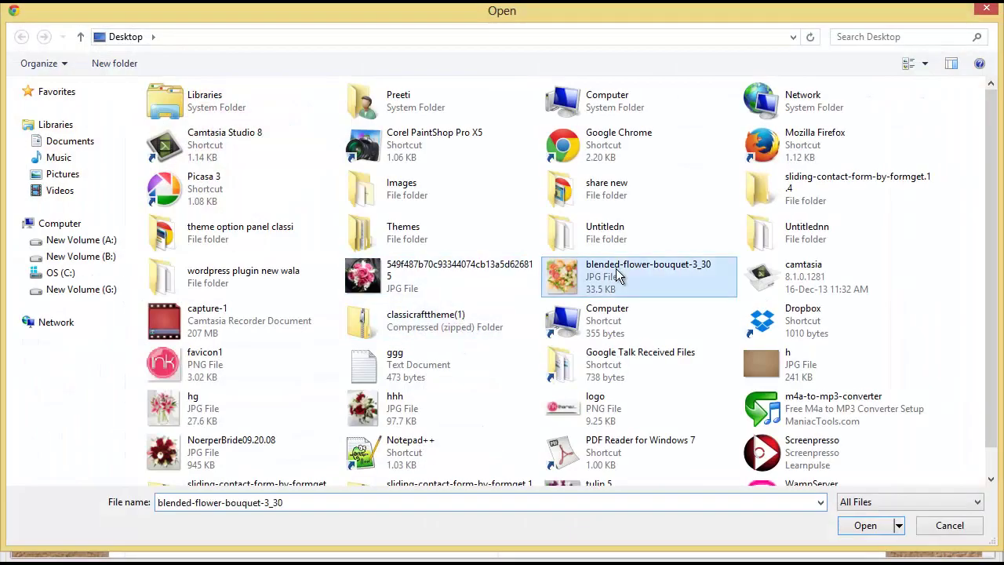
left_click(865, 524)
Upload the tulip 5 photo as Ad Image 3
scroll(441, 406, "down", 4)
scroll(440, 407, "up", 3)
scroll(440, 407, "down", 4)
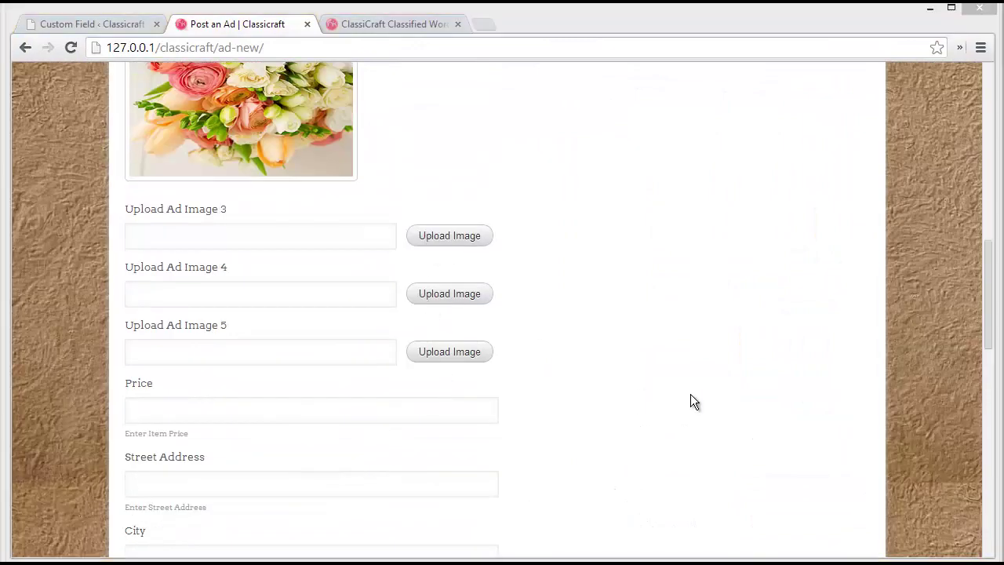
left_click(449, 236)
scroll(994, 403, "down", 1)
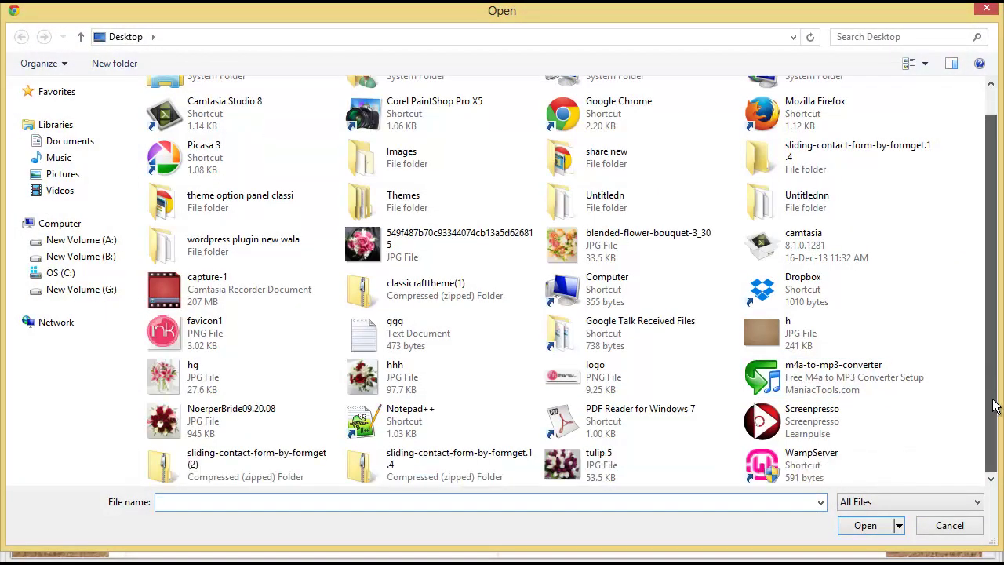
double_click(563, 460)
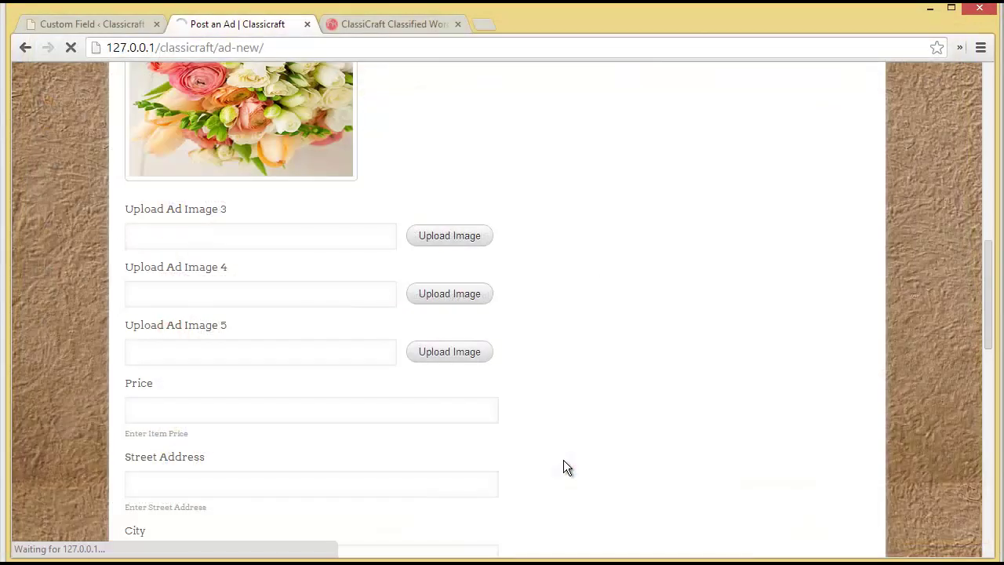
scroll(563, 459, "down", 5)
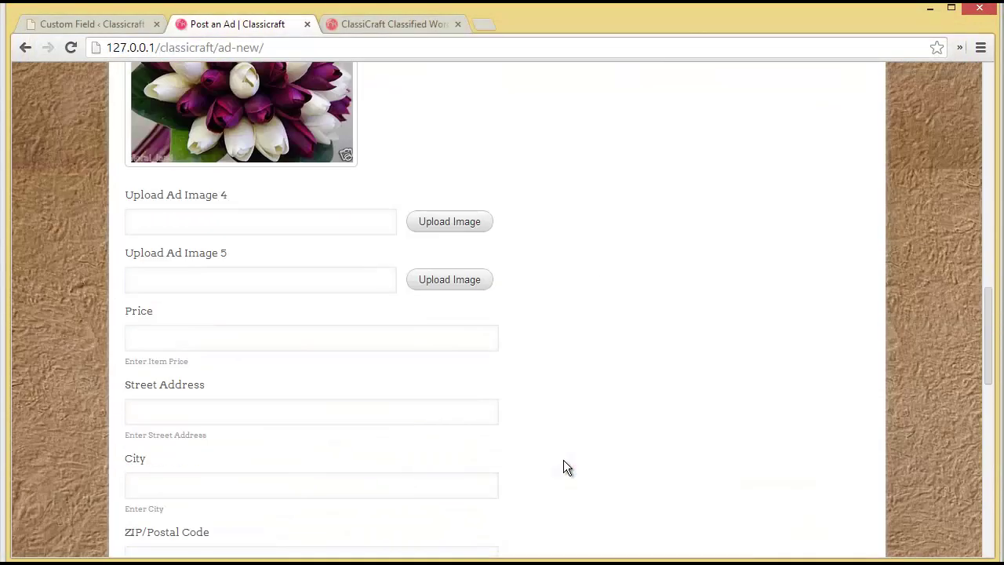
Set the ad price to the suggested '9 - $100'
left_click(209, 272)
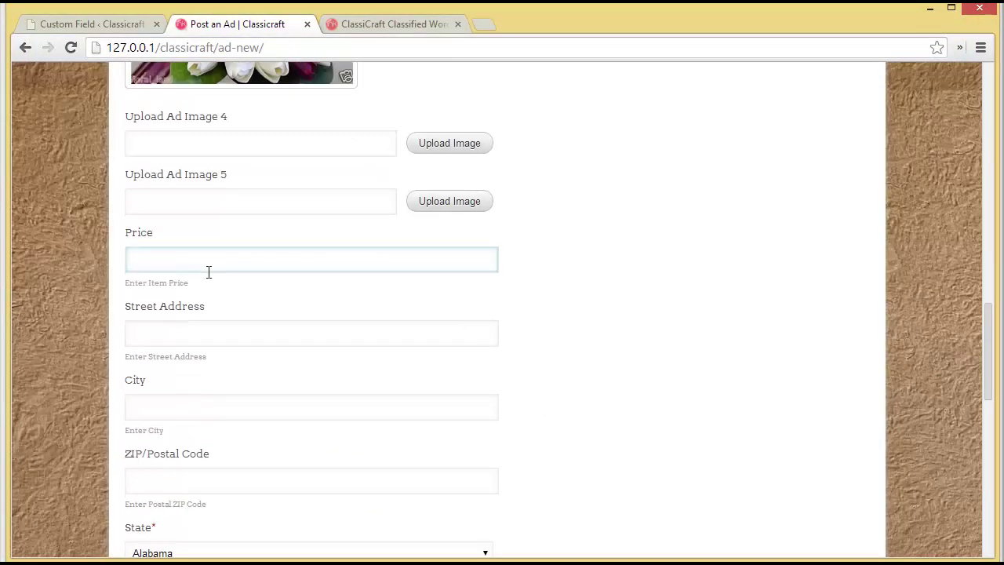
type("9")
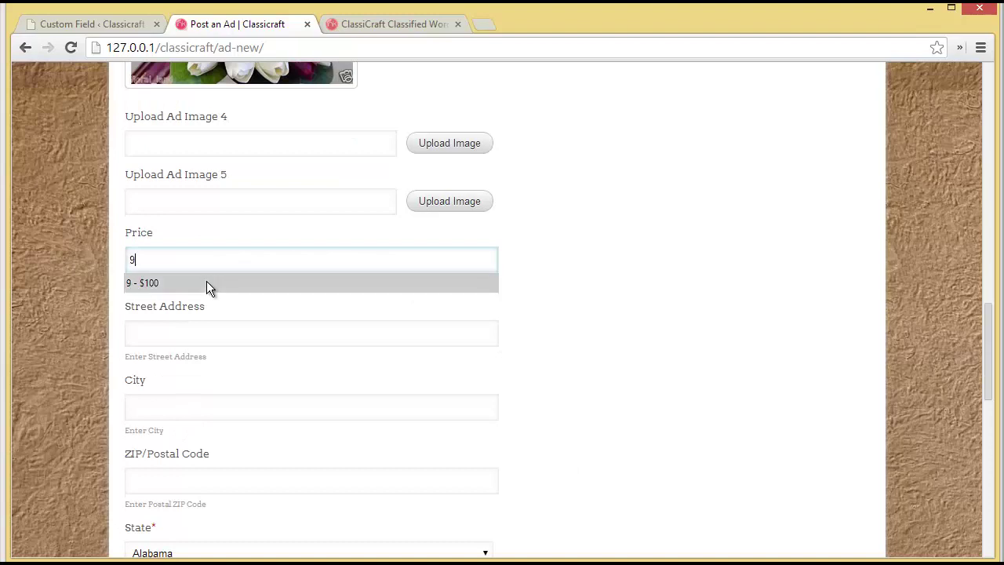
left_click(206, 284)
left_click_drag(988, 341, 987, 385)
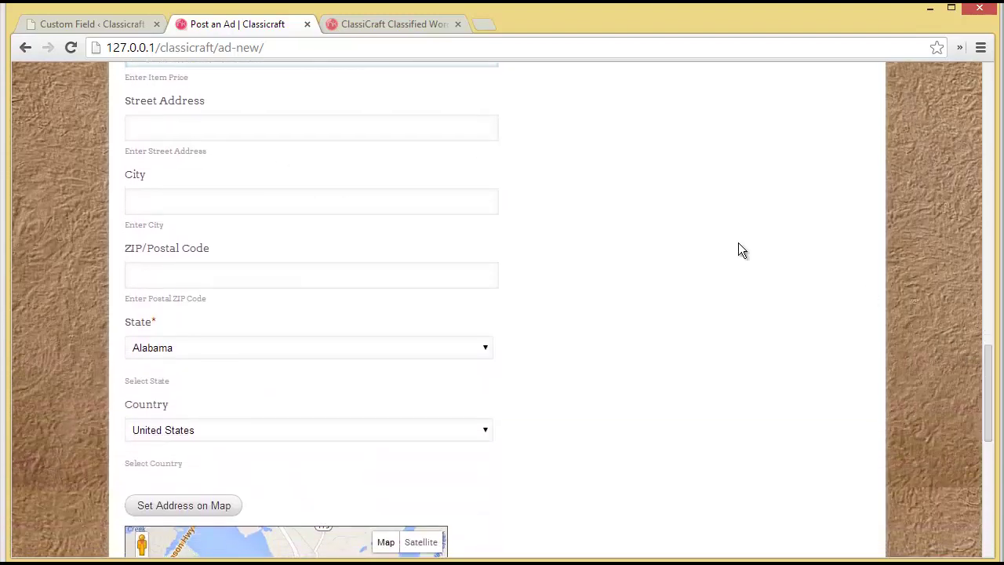
Enter the saved street address, city chicago, ZIP 60634 and state Chicago
left_click(374, 136)
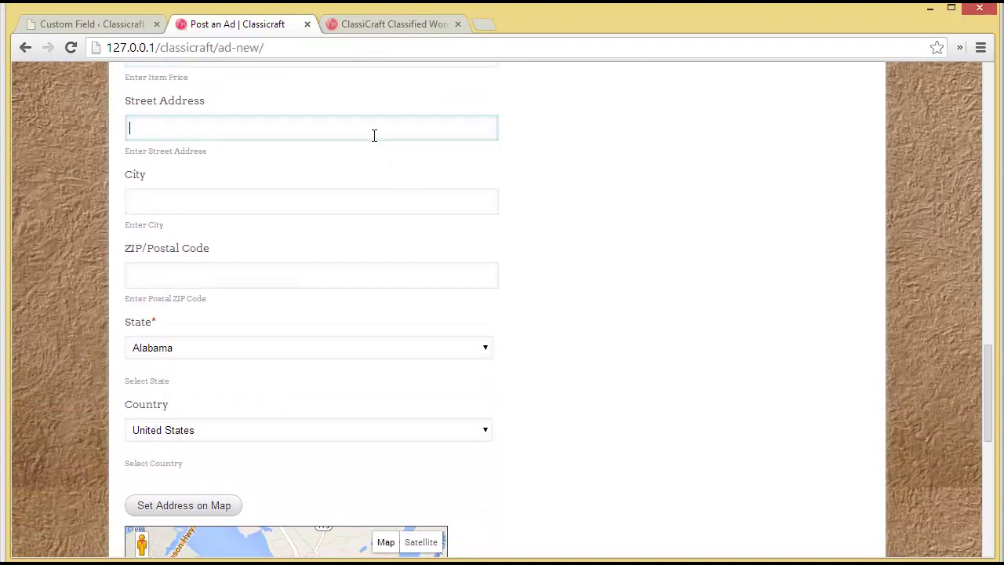
key("Down")
key("Down")
key("Down")
key("Return")
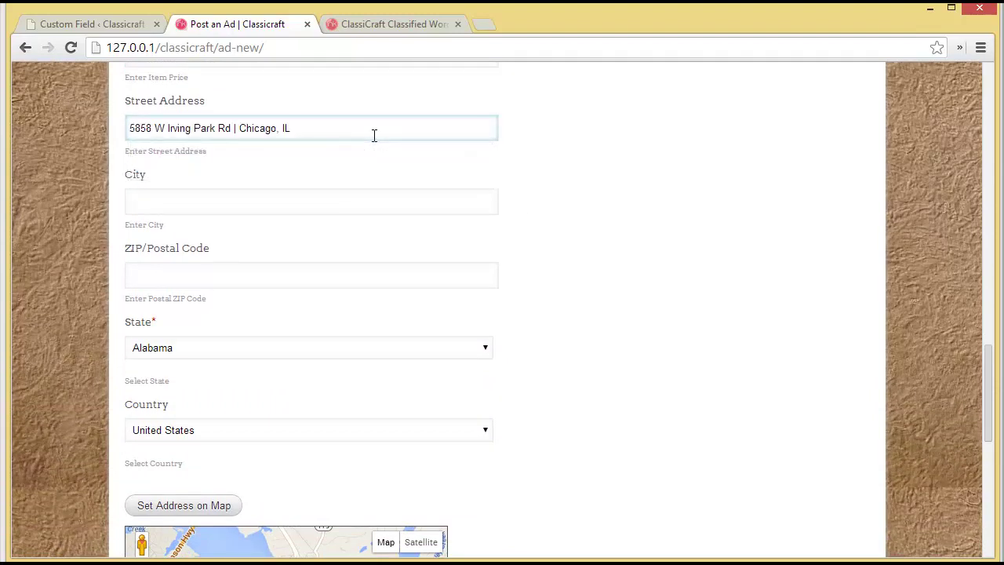
left_click(365, 208)
type("chicago")
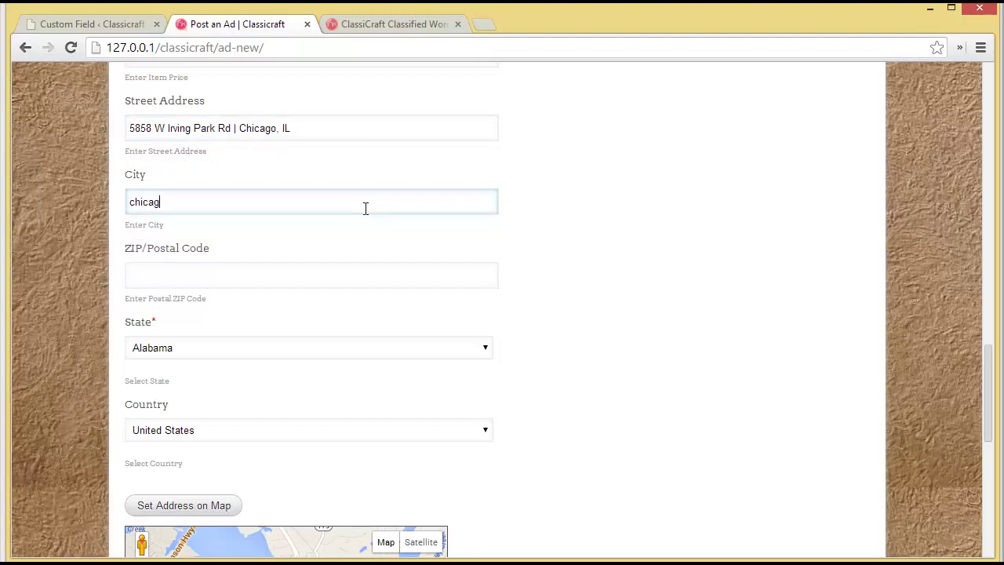
left_click(338, 273)
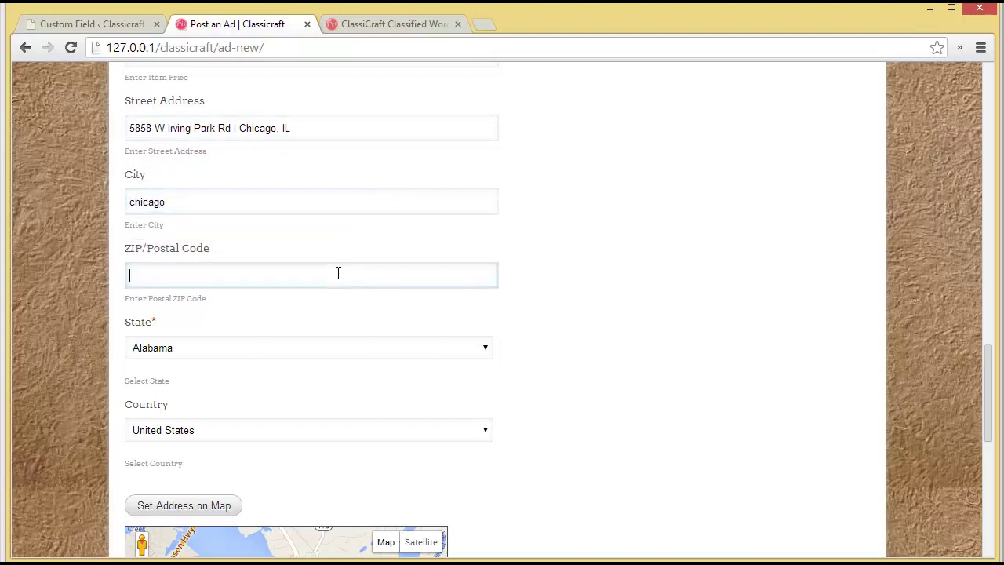
type("6063")
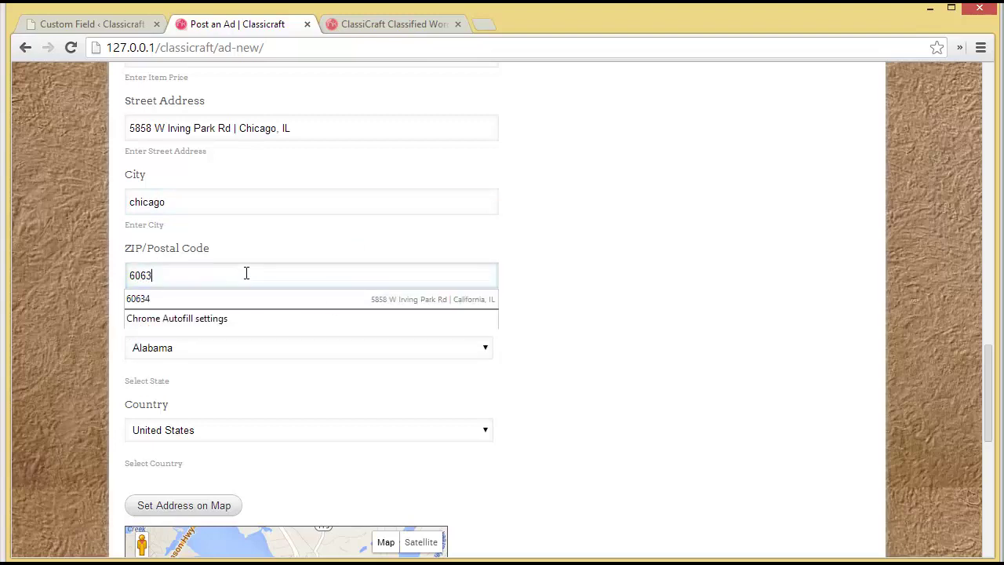
type("4")
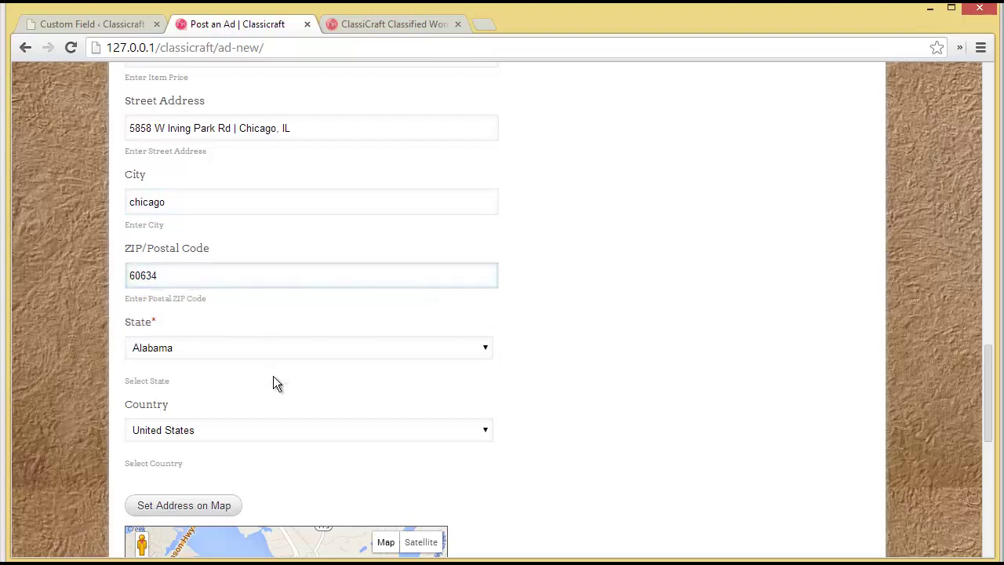
left_click(269, 348)
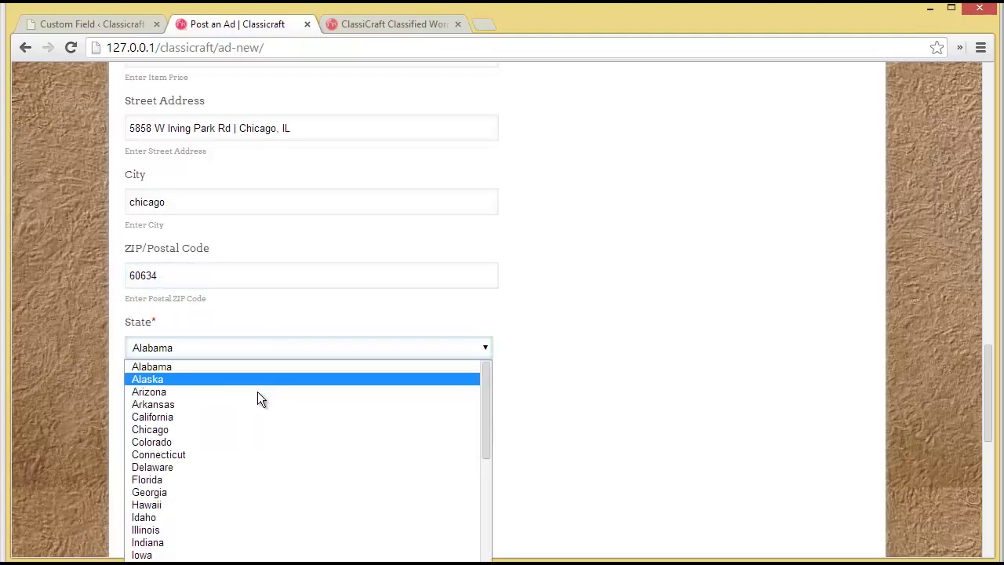
left_click(260, 429)
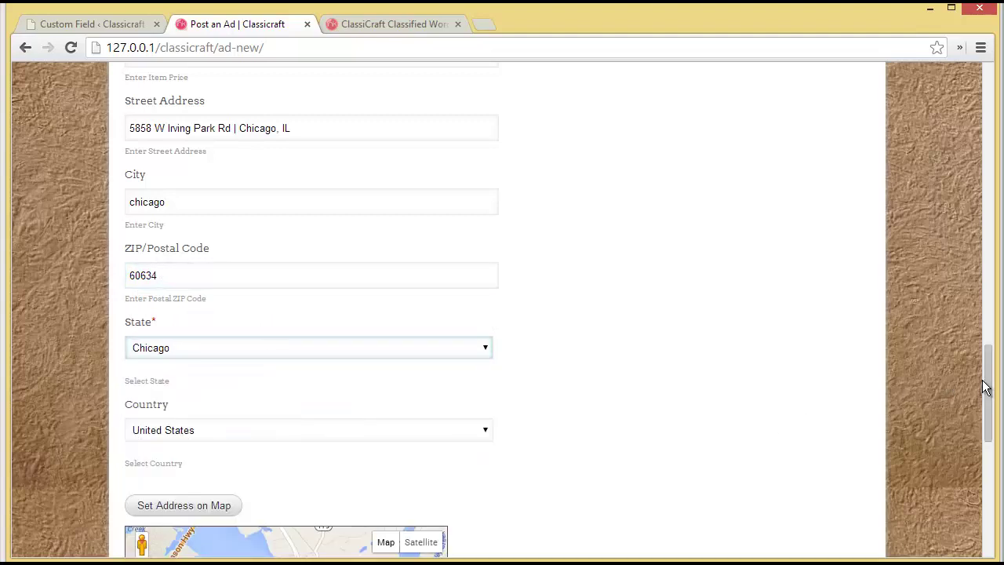
Pin the address on the map and proceed to the ad preview
scroll(973, 385, "down", 3)
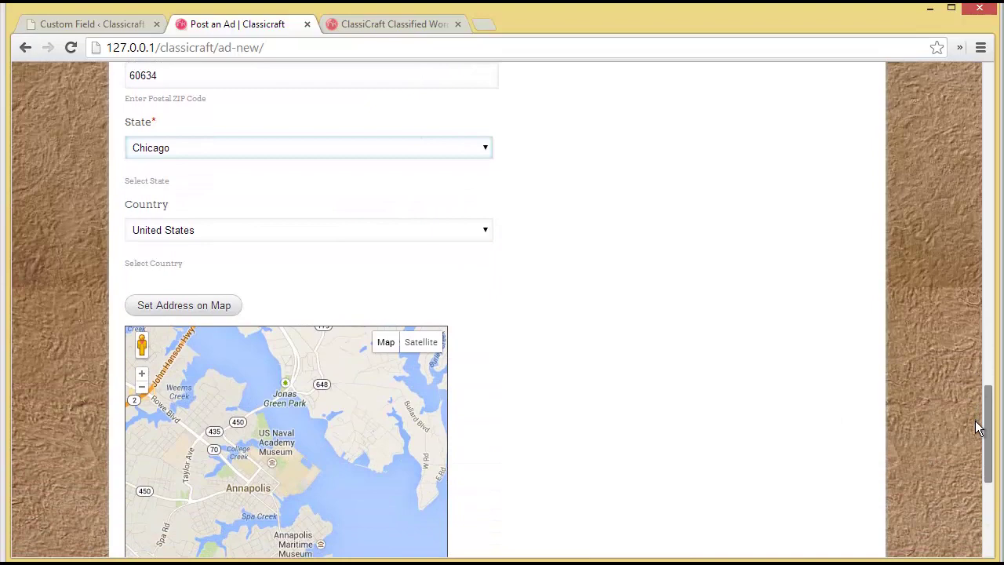
scroll(978, 426, "down", 1)
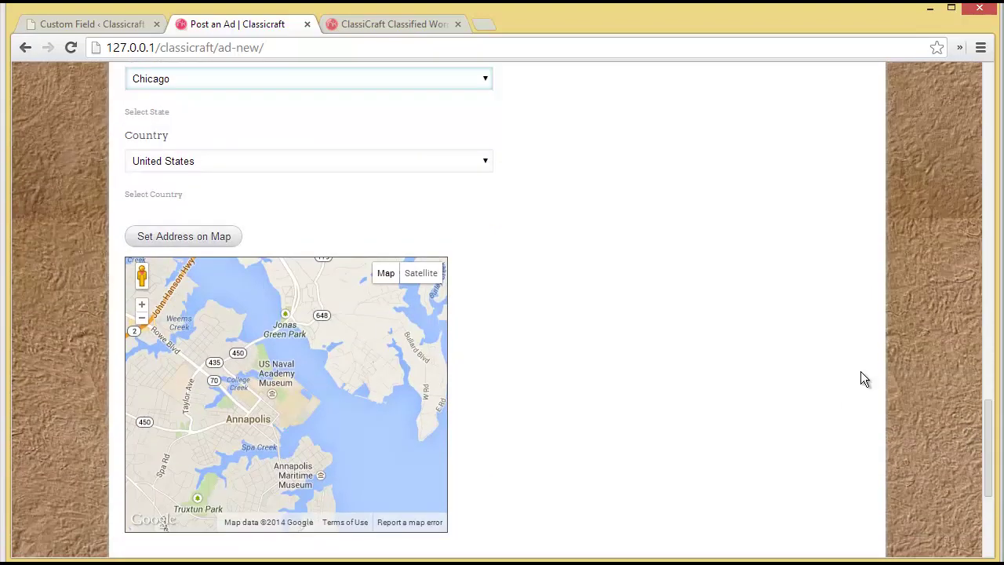
left_click(202, 242)
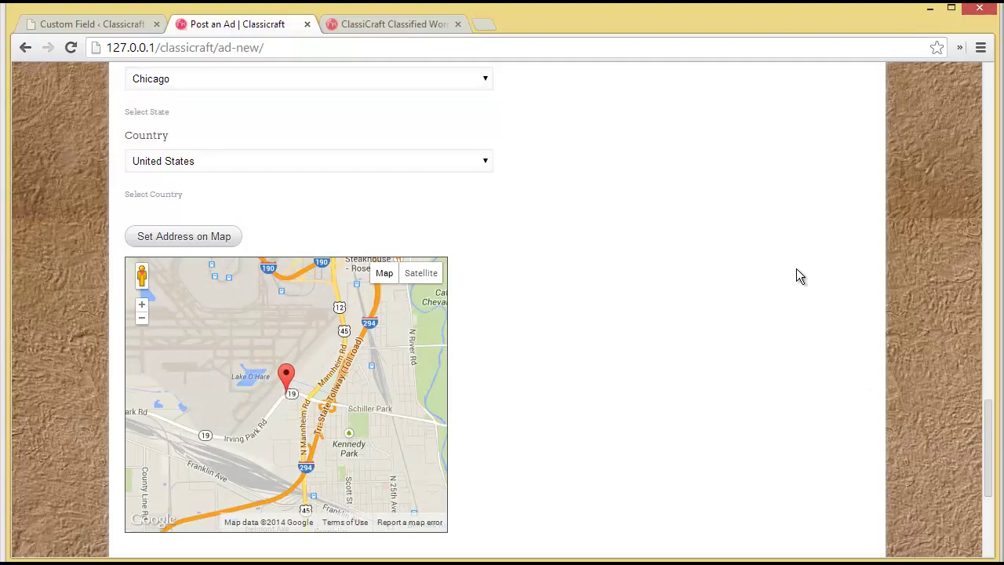
left_click_drag(988, 410, 987, 497)
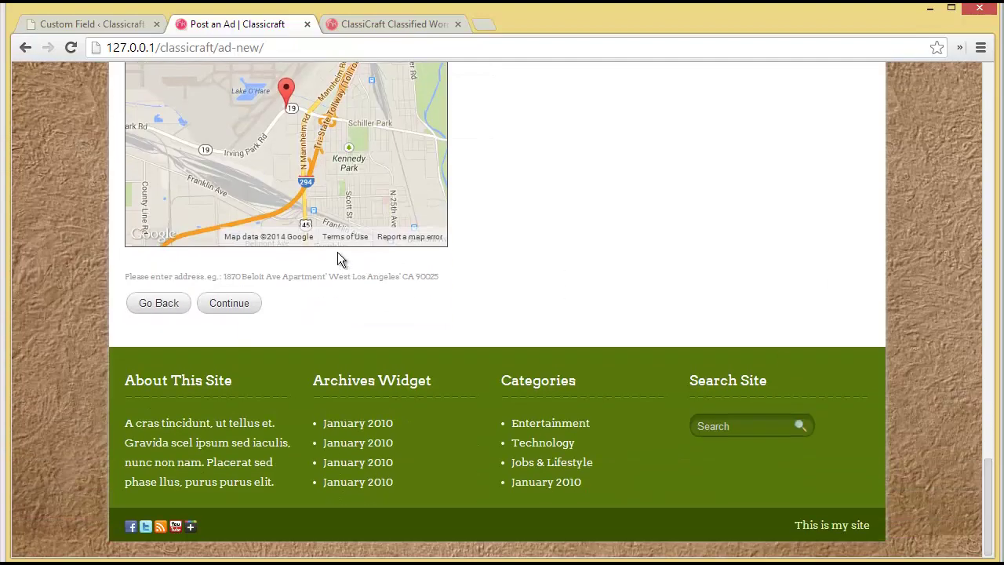
left_click(260, 304)
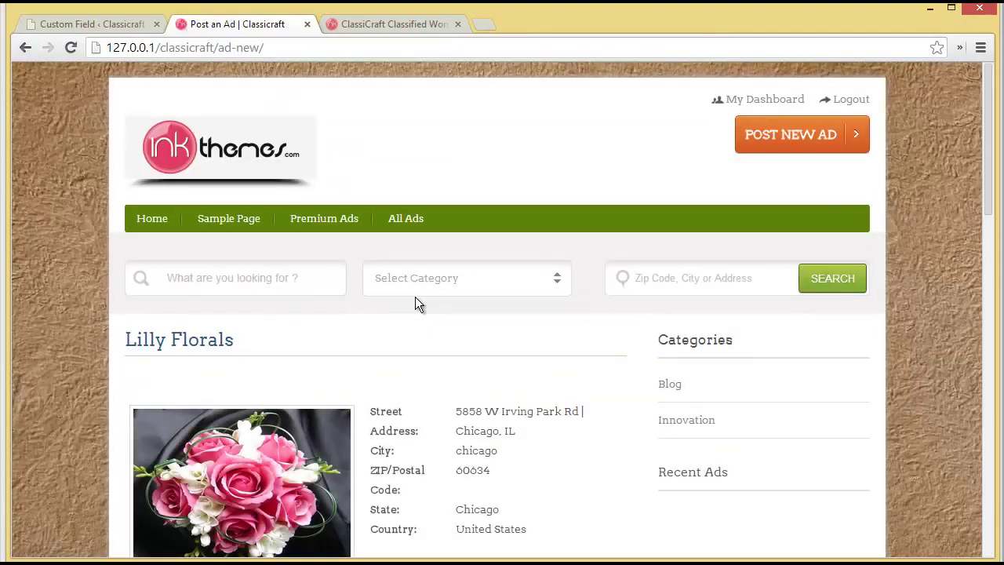
Scroll through the Lilly Florals preview to the Free, One Time ($26) and Recurring ($36) packages
scroll(416, 299, "down", 6)
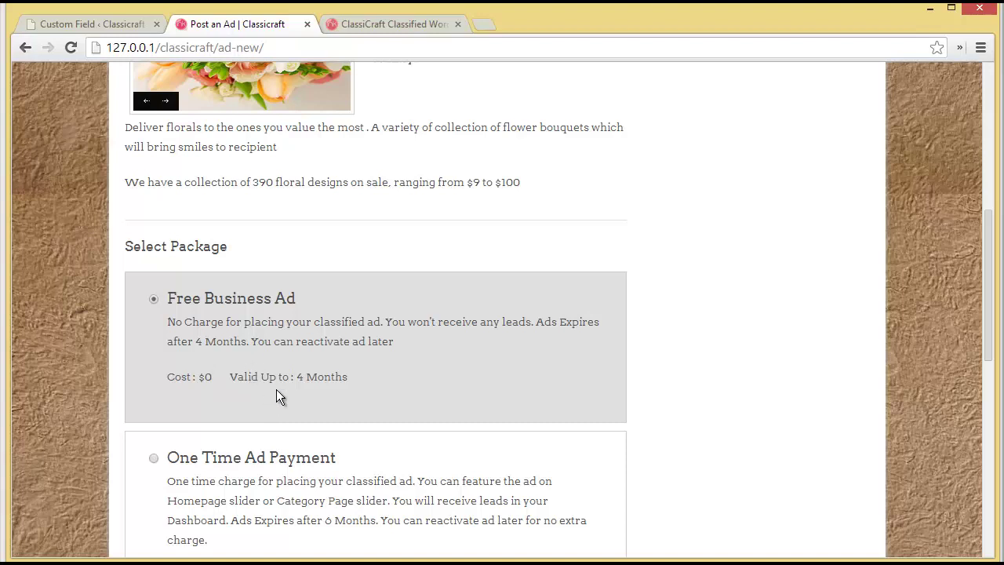
scroll(276, 390, "down", 1)
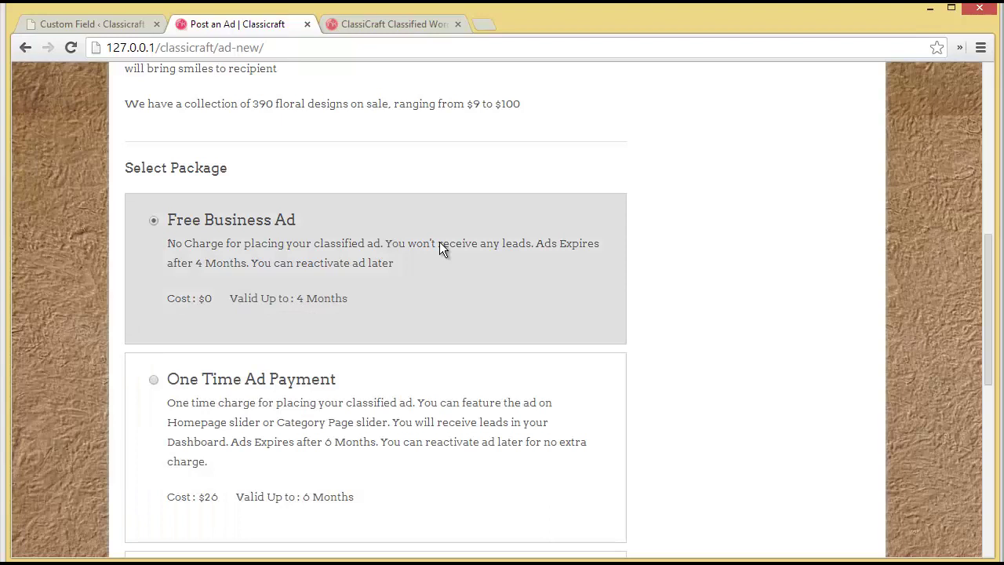
scroll(440, 248, "down", 1)
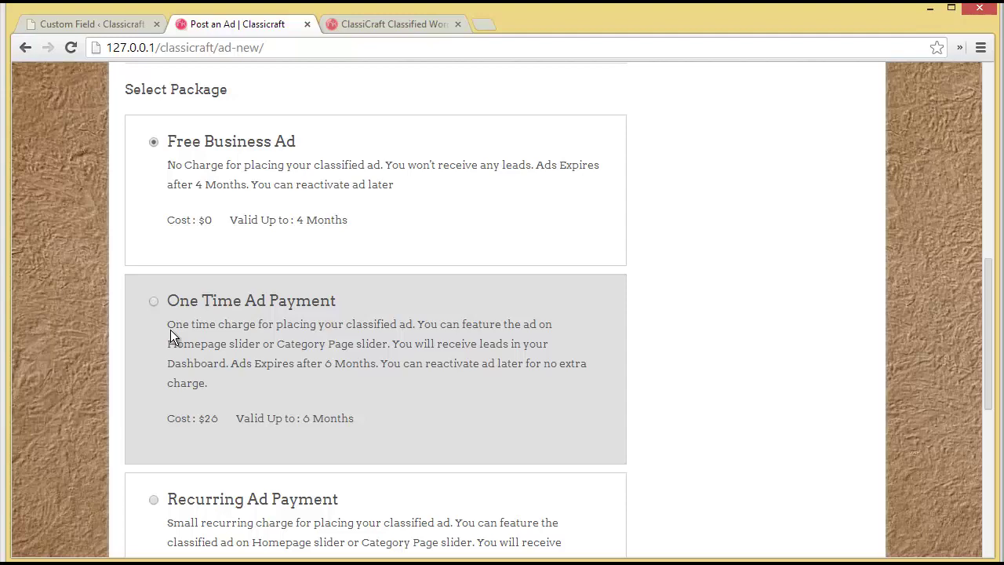
scroll(170, 329, "down", 2)
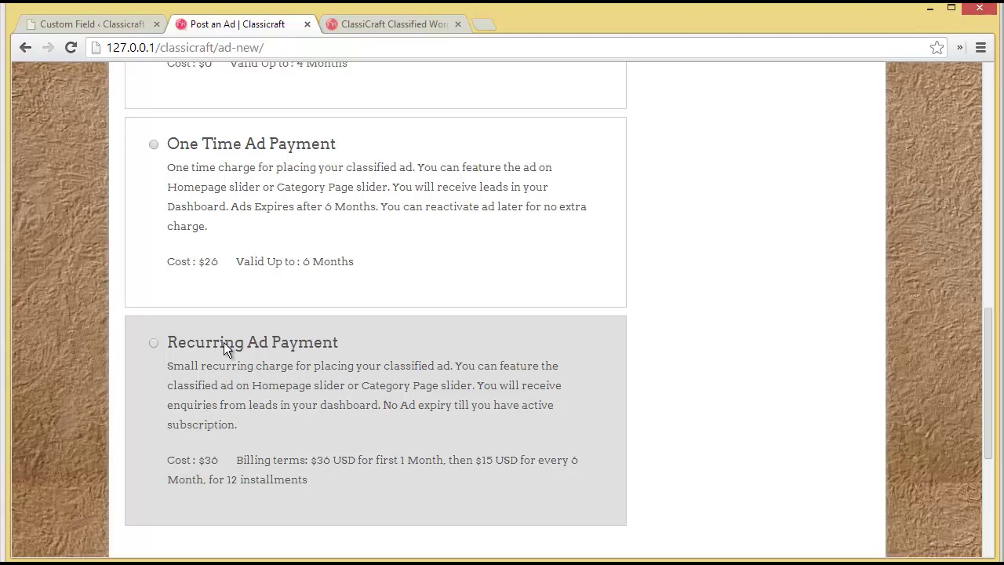
scroll(255, 431, "up", 2)
scroll(255, 431, "down", 2)
scroll(255, 436, "down", 2)
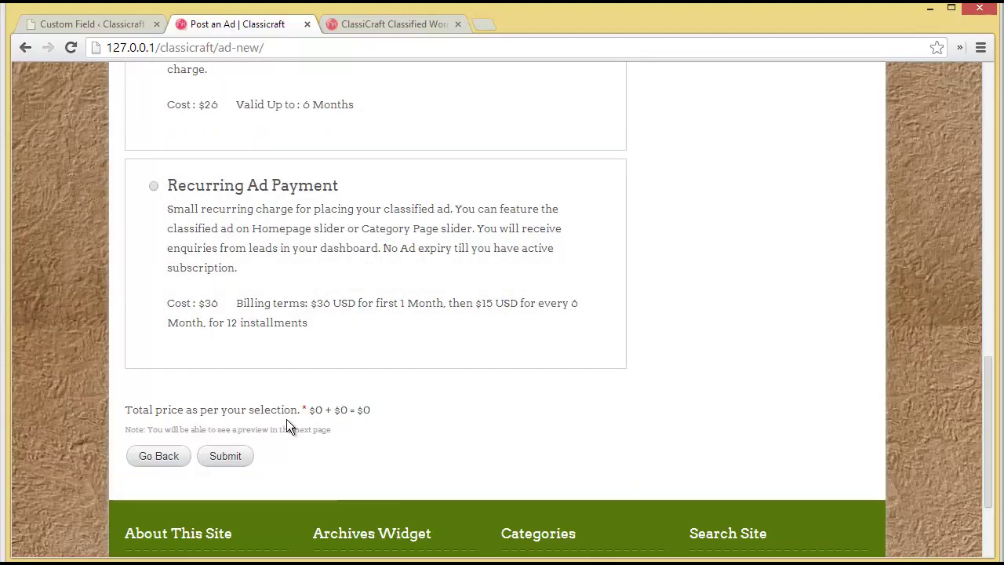
Try the Recurring Ad Payment package and look over its $15 category-page featuring price
scroll(324, 454, "up", 4)
scroll(340, 410, "down", 6)
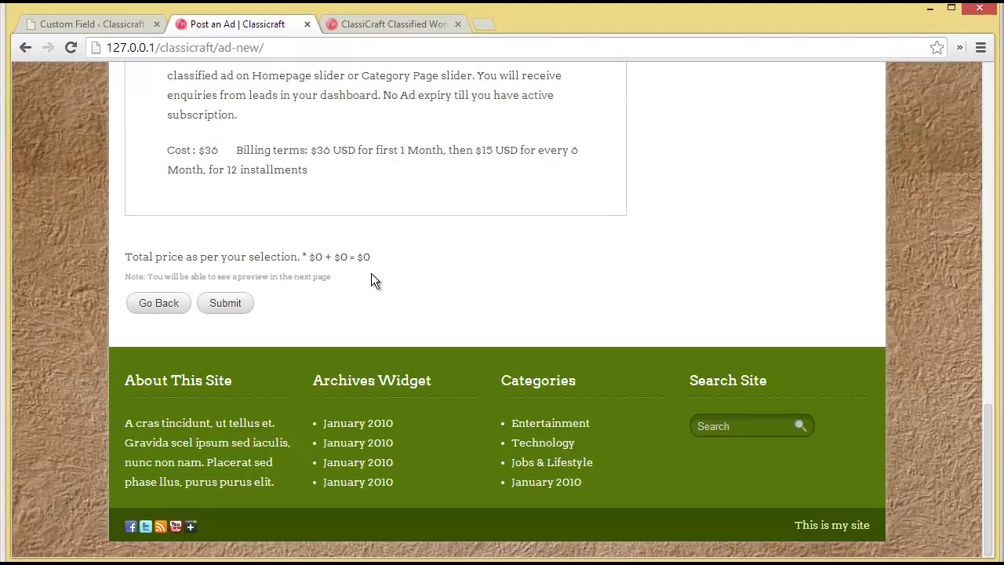
scroll(371, 273, "up", 2)
left_click(153, 191)
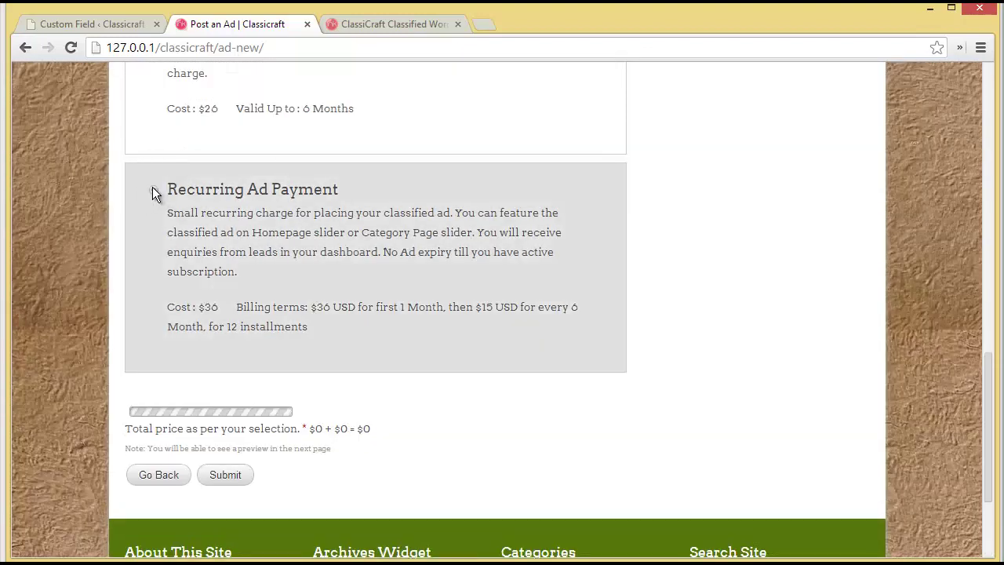
scroll(286, 440, "down", 1)
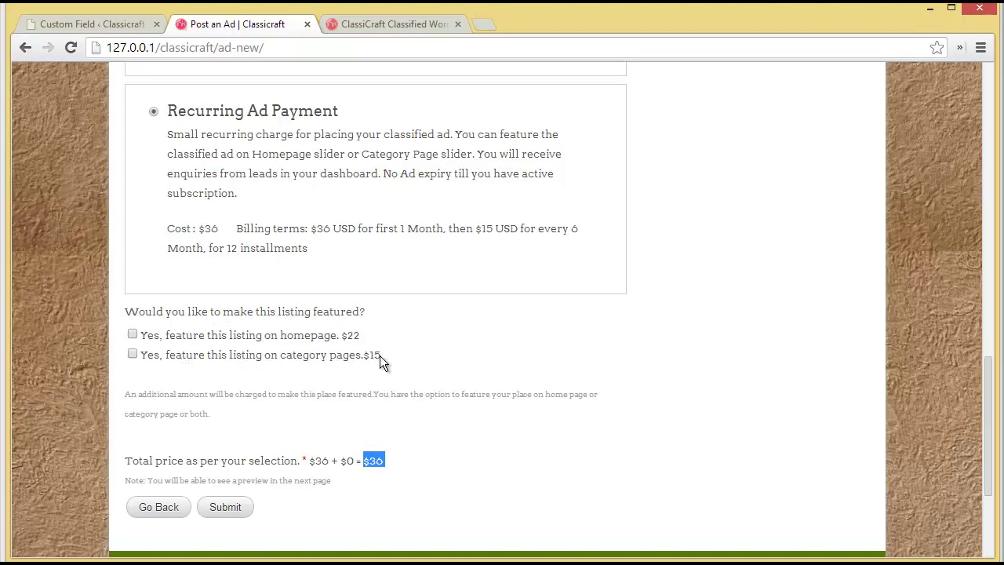
left_click_drag(383, 352, 375, 361)
left_click(381, 380)
Switch back to the Free Business Ad package and submit the ad
scroll(384, 384, "up", 5)
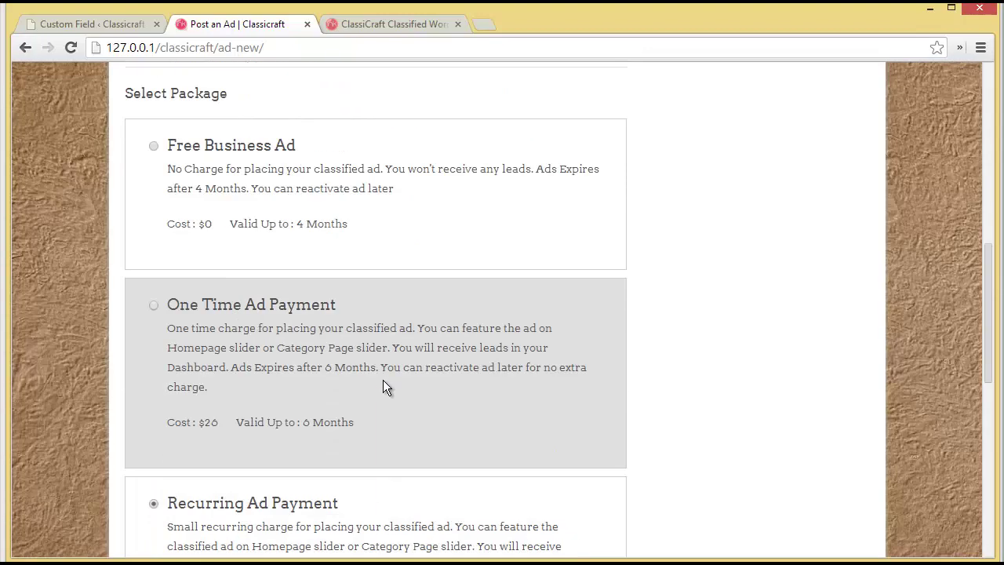
left_click(153, 147)
scroll(245, 345, "down", 4)
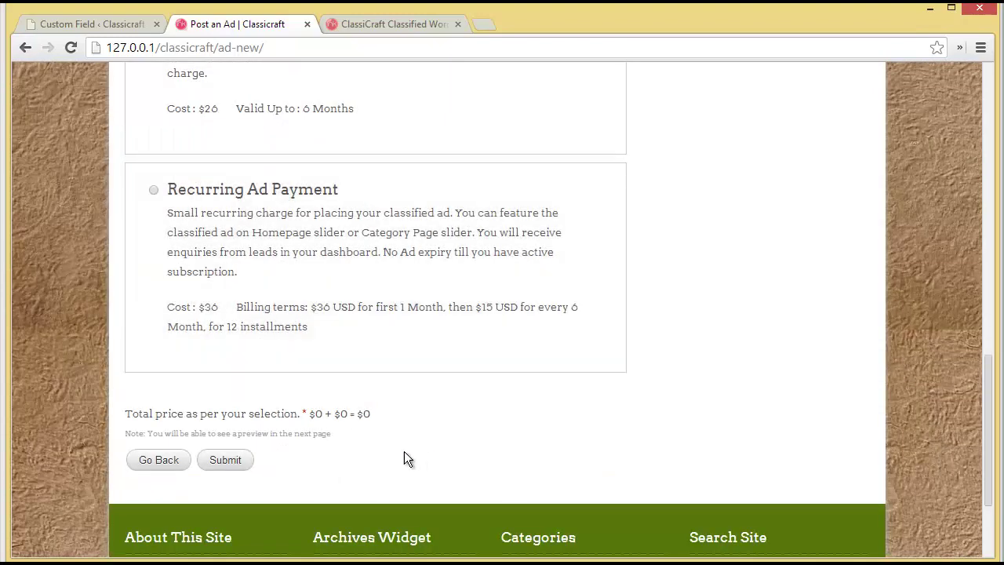
left_click(226, 462)
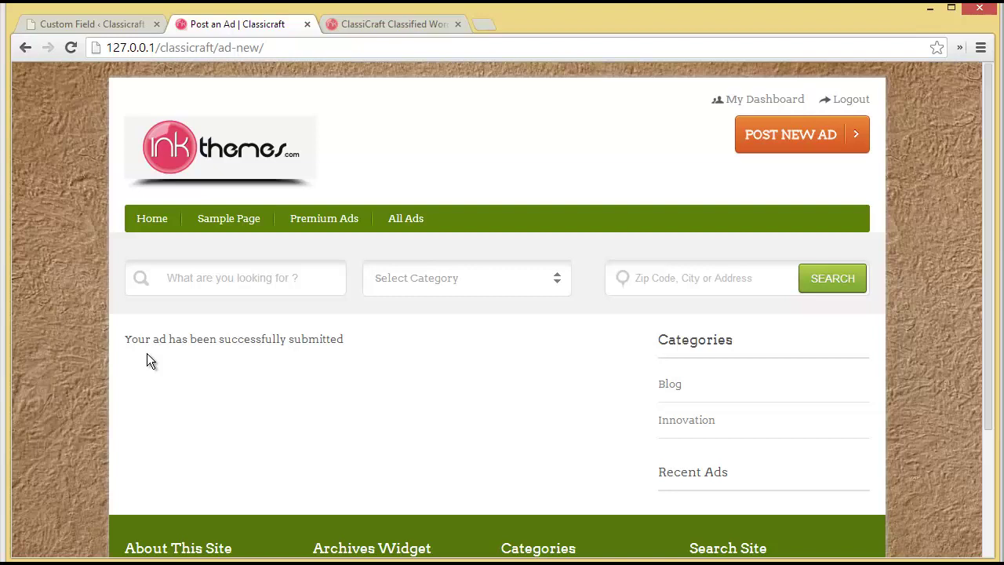
left_click(151, 218)
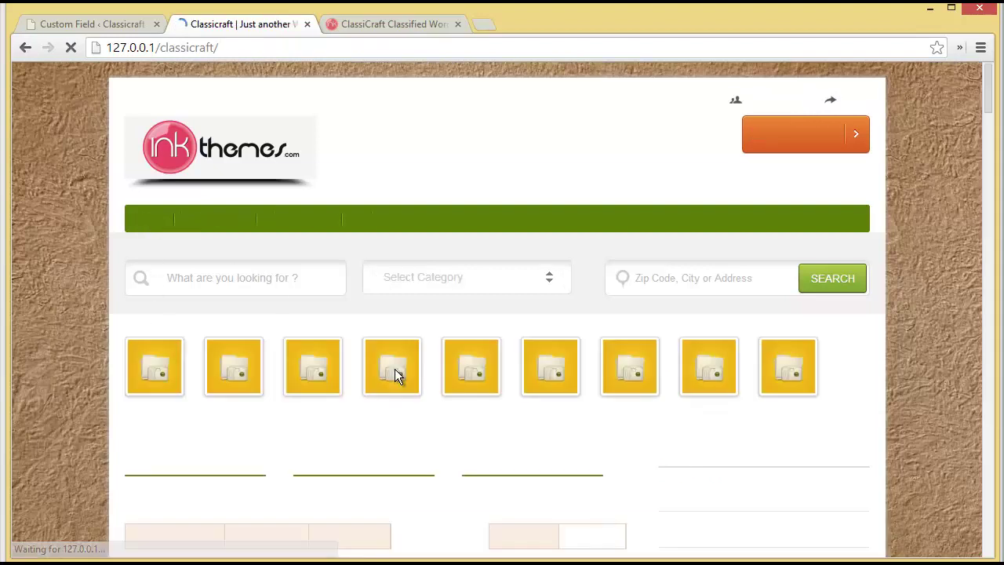
scroll(395, 375, "down", 2)
scroll(394, 375, "down", 2)
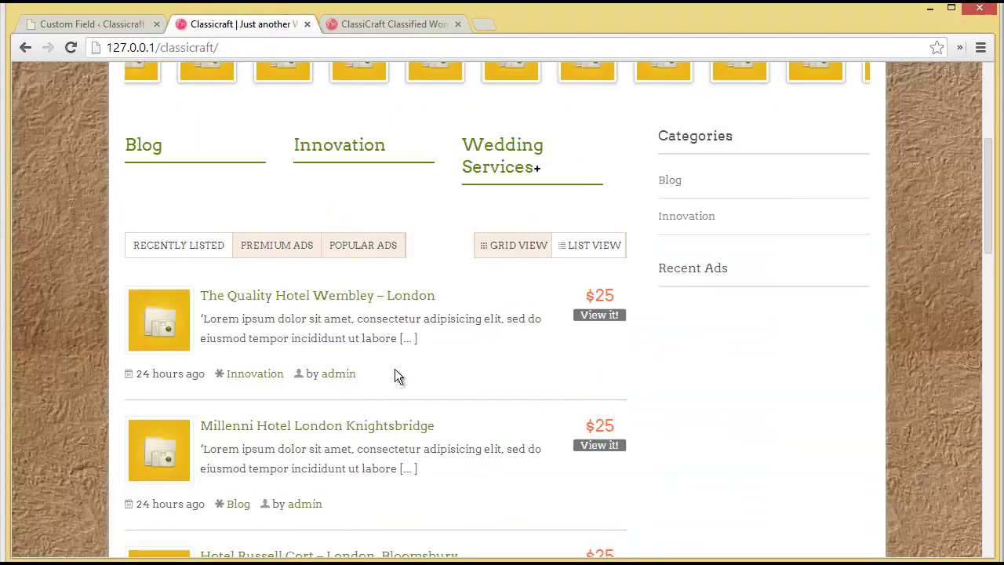
scroll(395, 372, "up", 3)
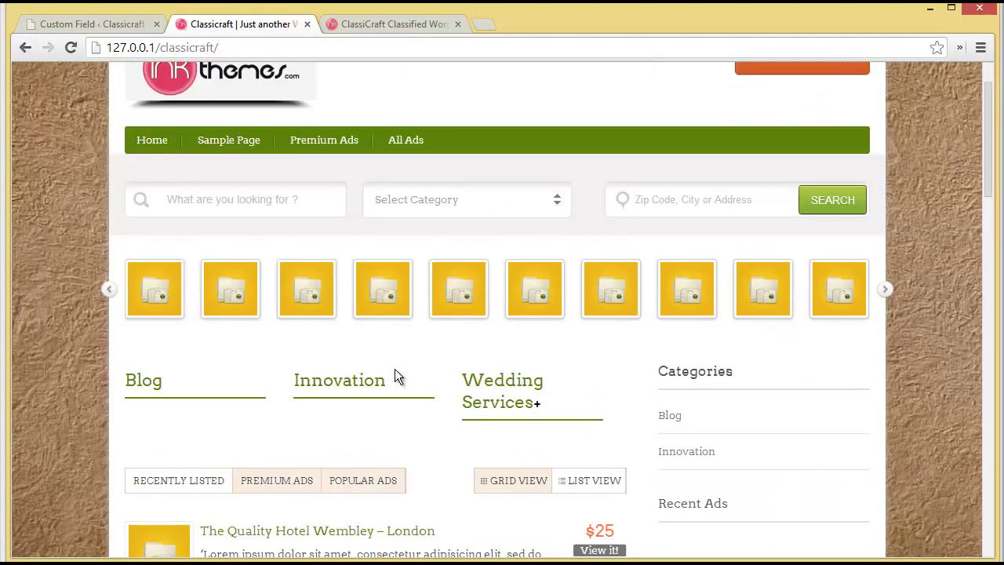
scroll(395, 372, "down", 3)
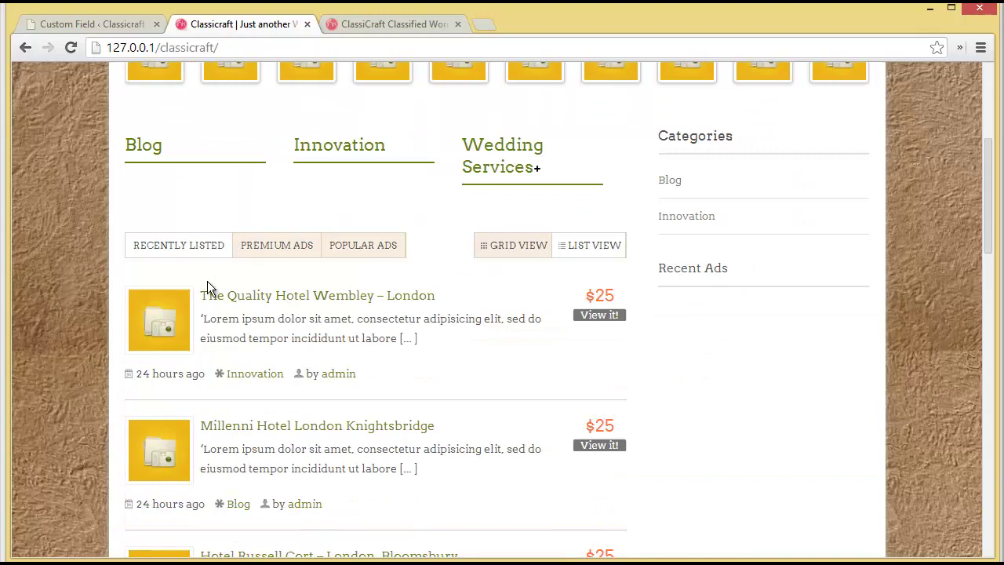
scroll(384, 421, "up", 3)
scroll(385, 414, "down", 2)
scroll(385, 414, "up", 2)
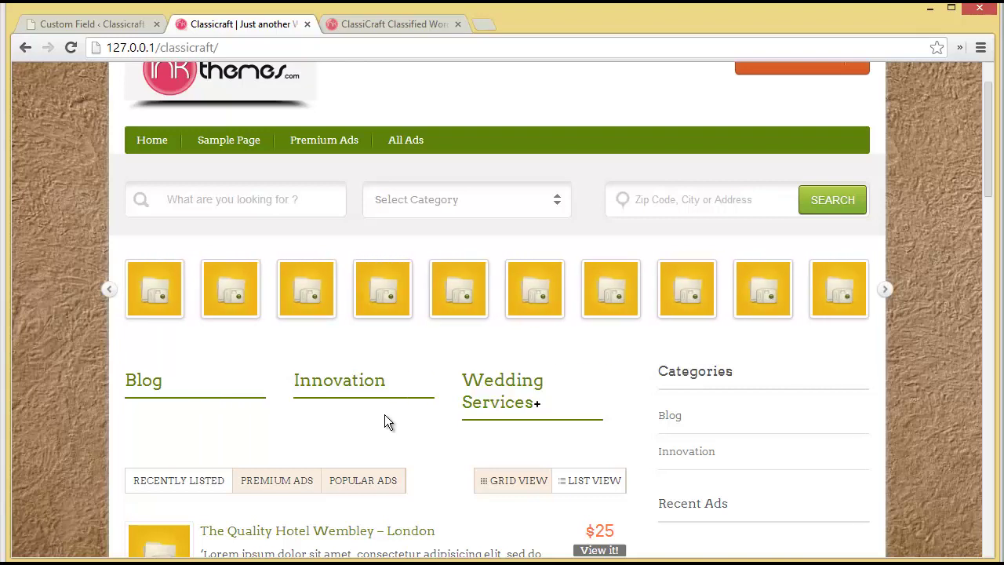
Open Lilly Florals from the admin Classified list and publish it
left_click(79, 23)
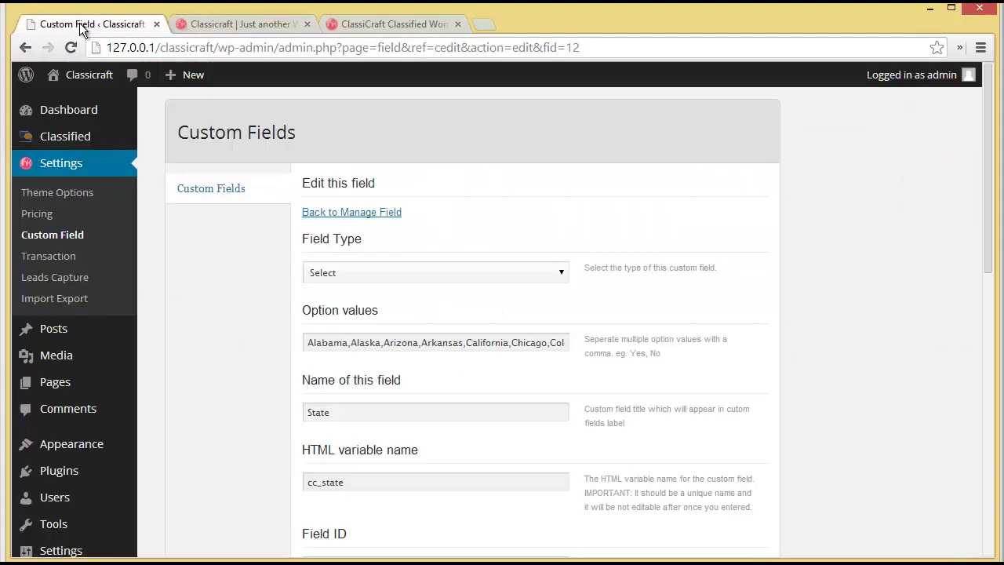
left_click(82, 113)
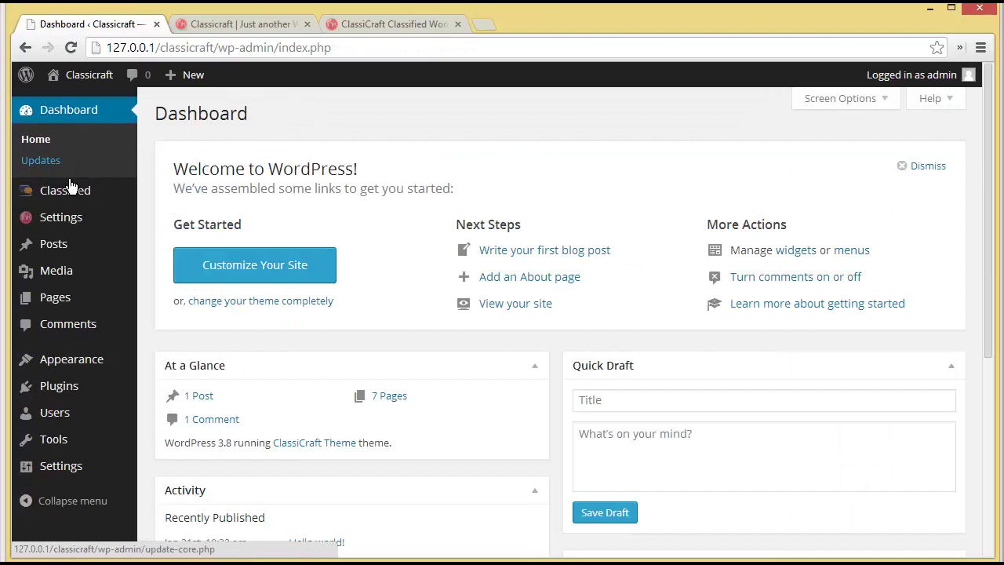
mouse_move(71, 188)
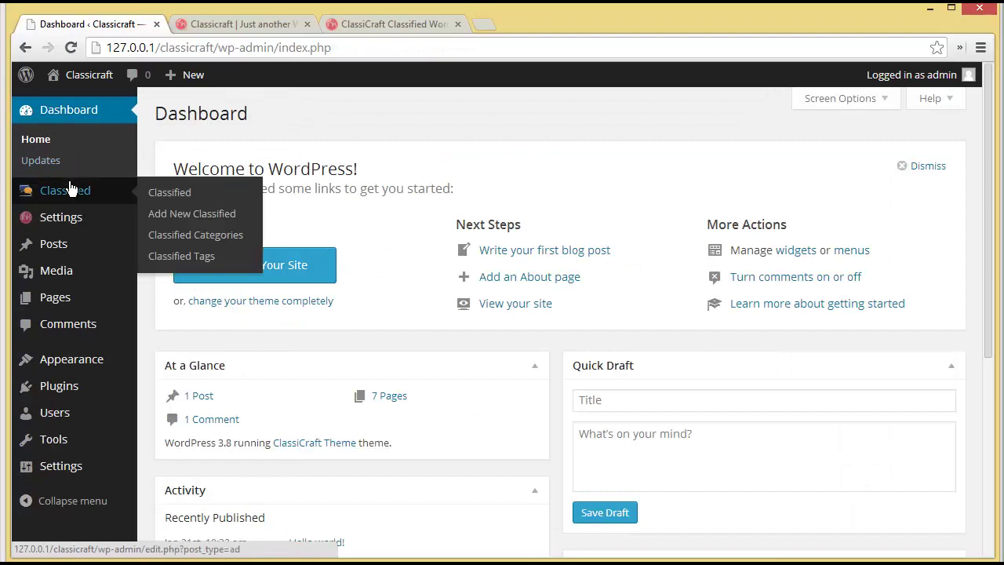
left_click(165, 196)
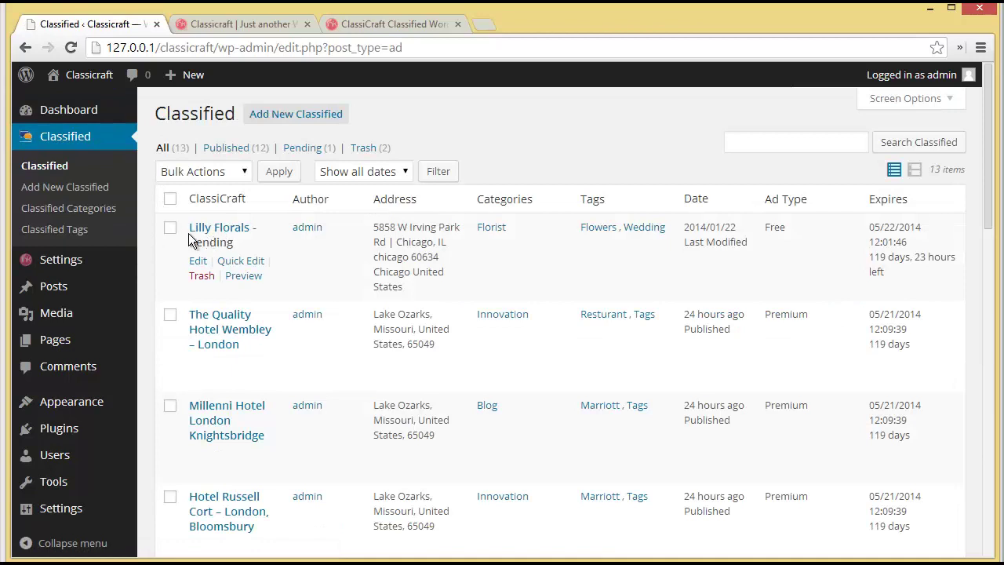
left_click(199, 262)
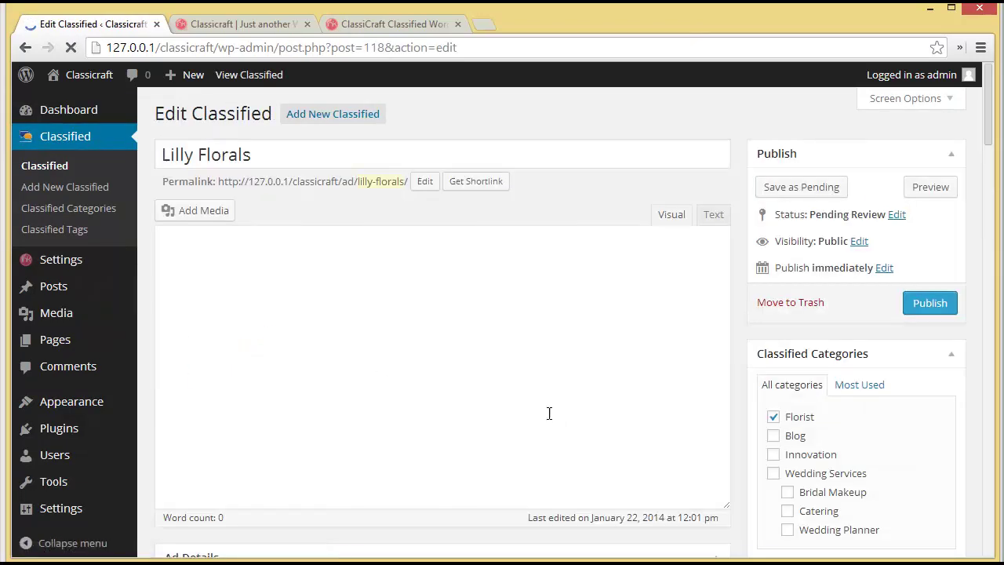
left_click(926, 303)
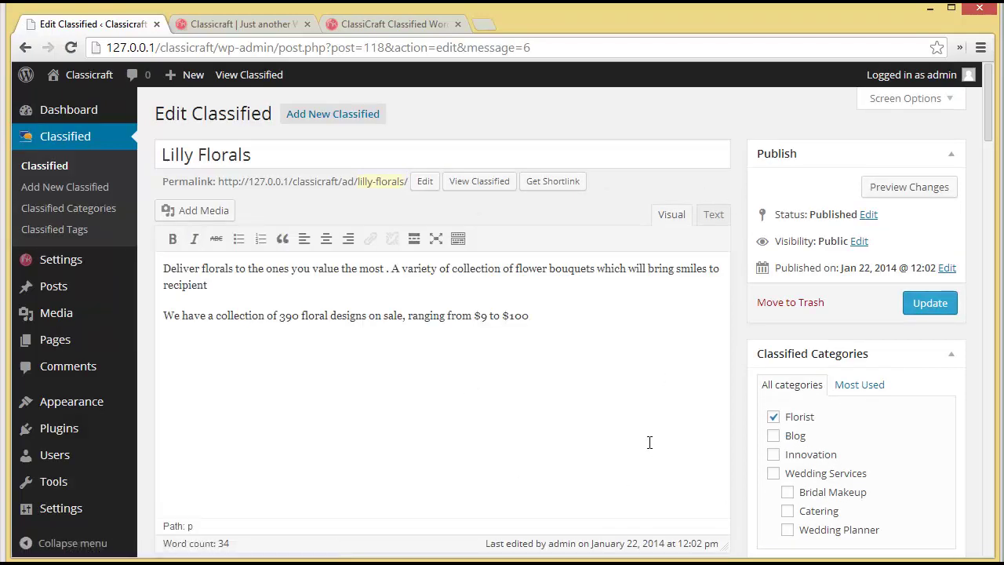
Open the live Lilly Florals ad page and scroll through its price, photos and map
left_click(261, 76)
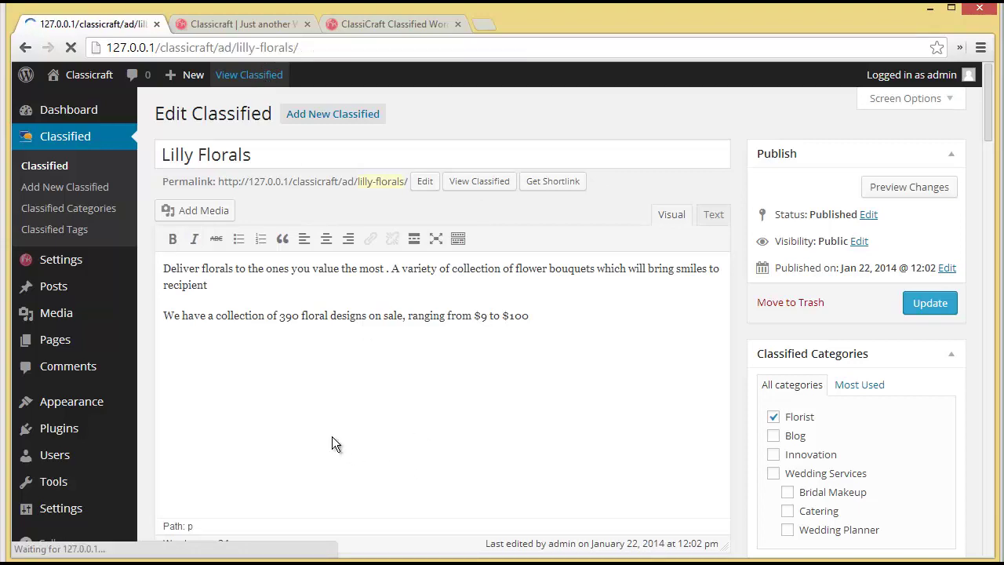
scroll(332, 444, "down", 2)
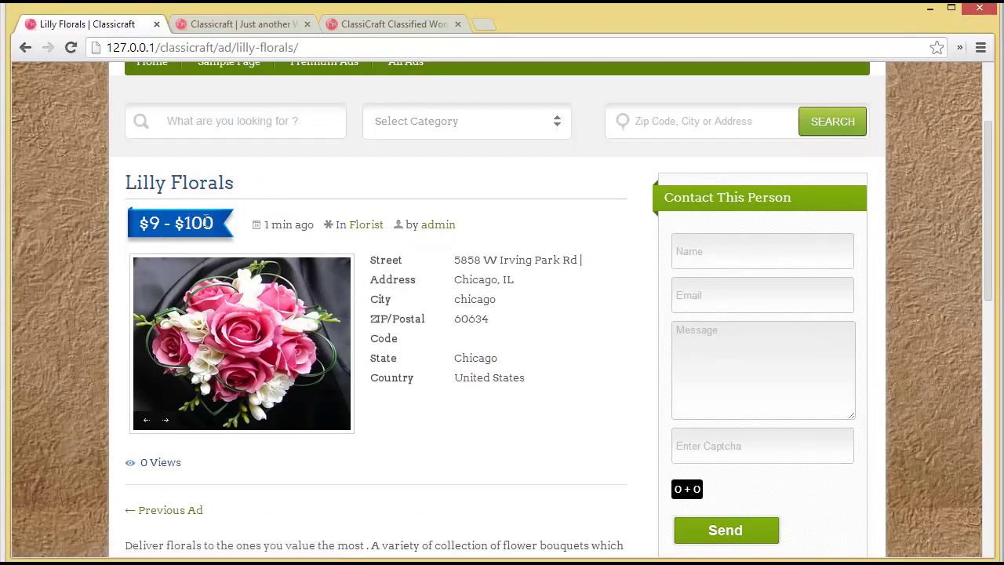
scroll(383, 245, "down", 1)
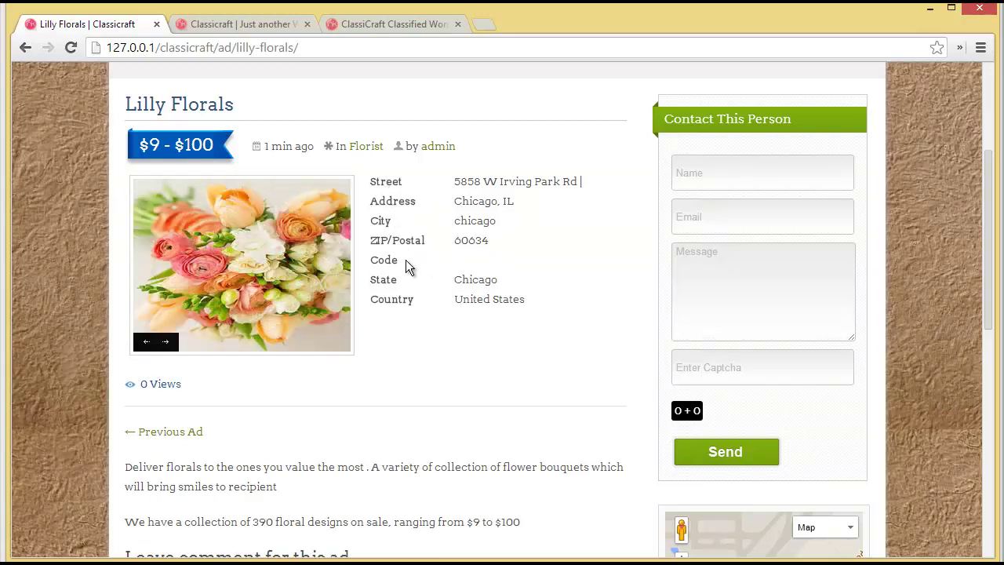
scroll(425, 322, "down", 2)
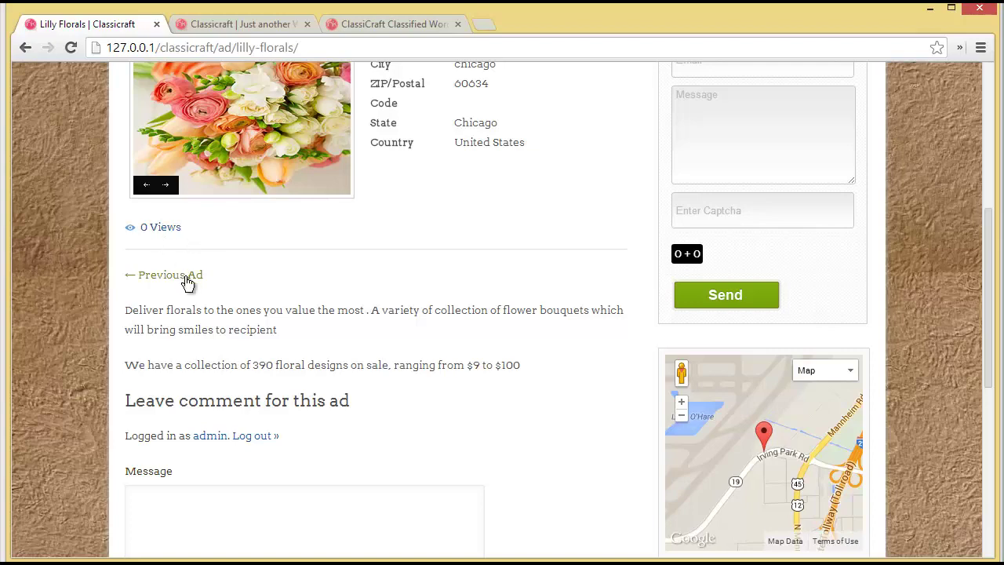
scroll(187, 282, "up", 1)
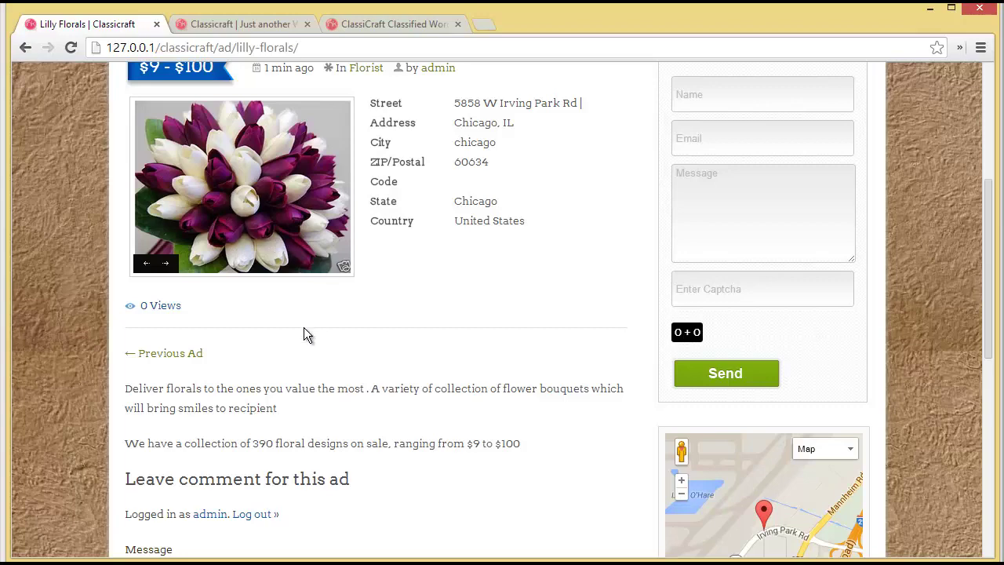
scroll(304, 327, "down", 2)
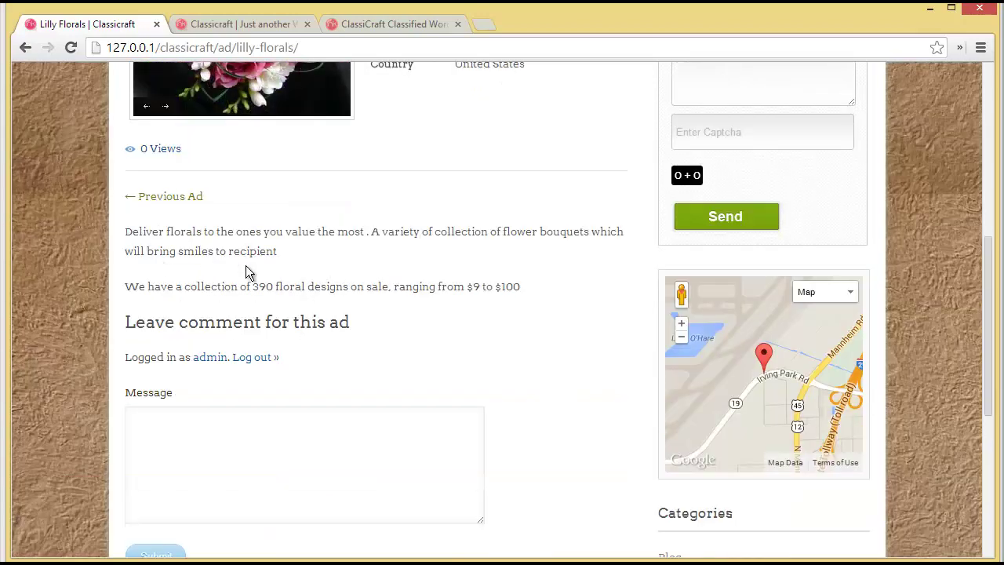
scroll(245, 270, "down", 1)
Click into the comment Message box, then scroll back over the ad page
left_click(224, 408)
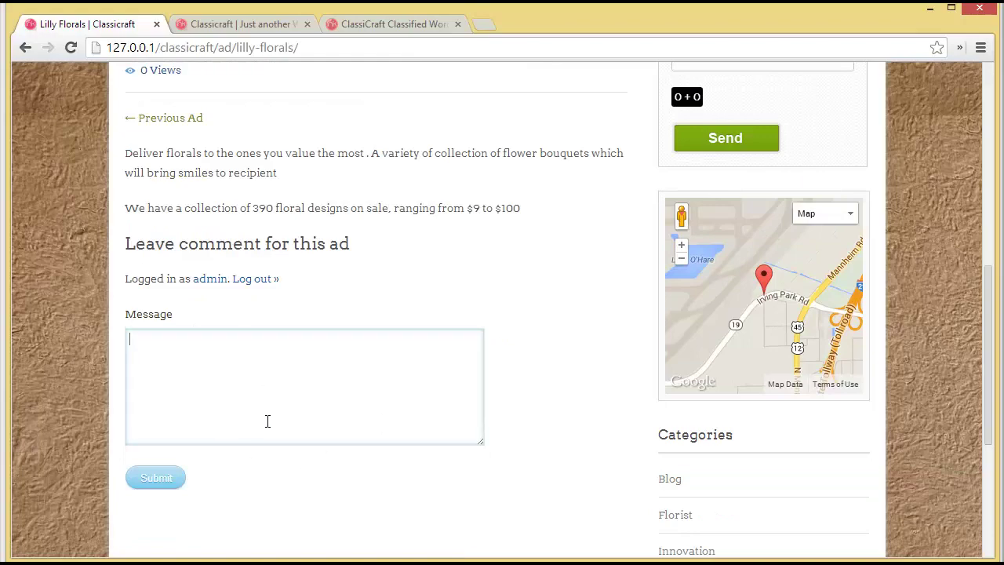
scroll(266, 421, "up", 7)
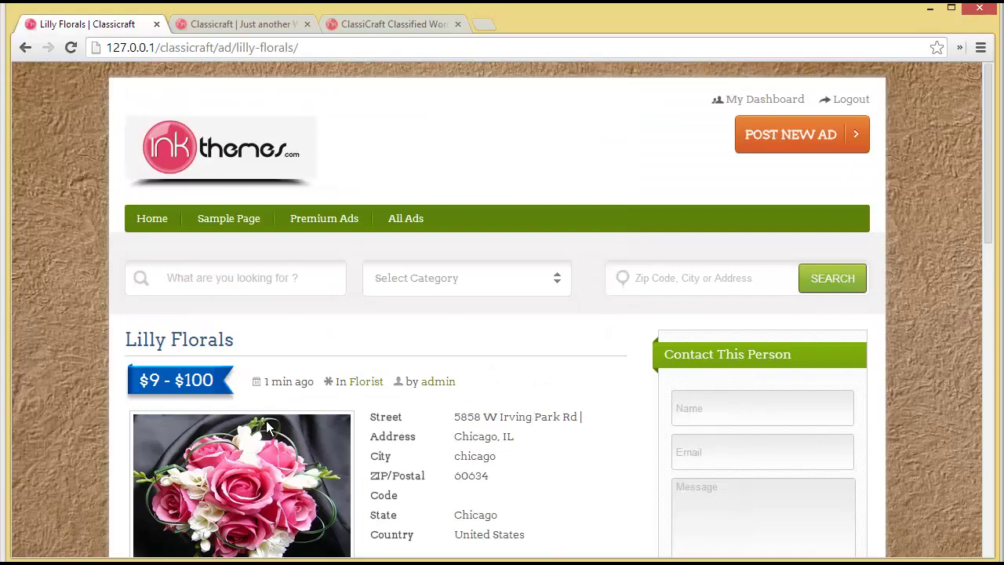
left_click_drag(987, 227, 985, 307)
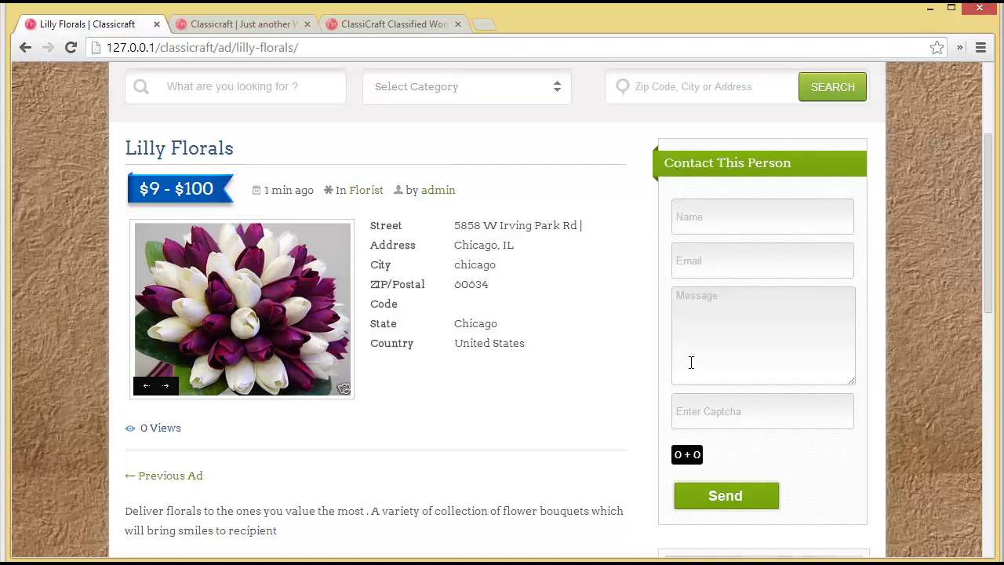
scroll(690, 359, "down", 3)
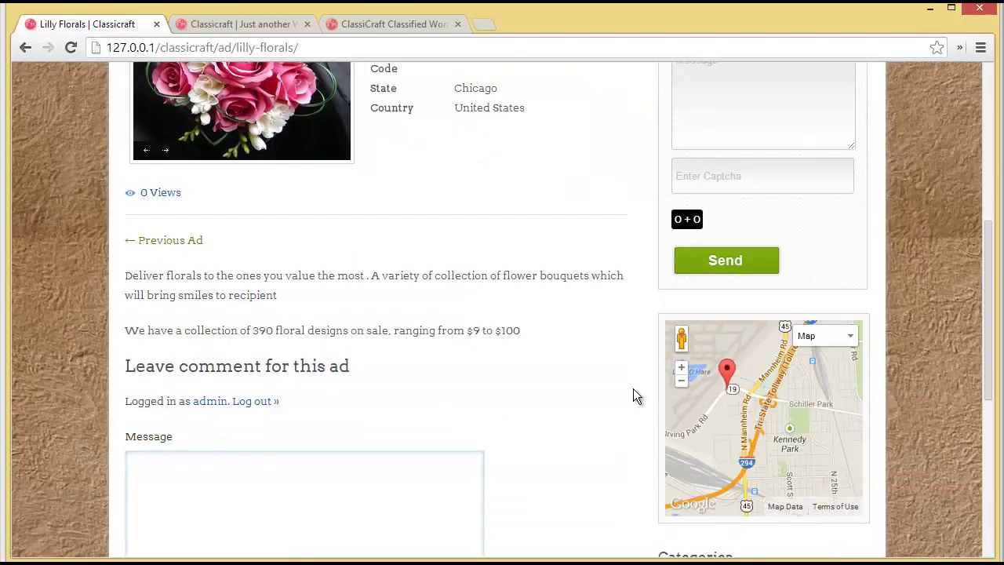
left_click_drag(992, 365, 990, 406)
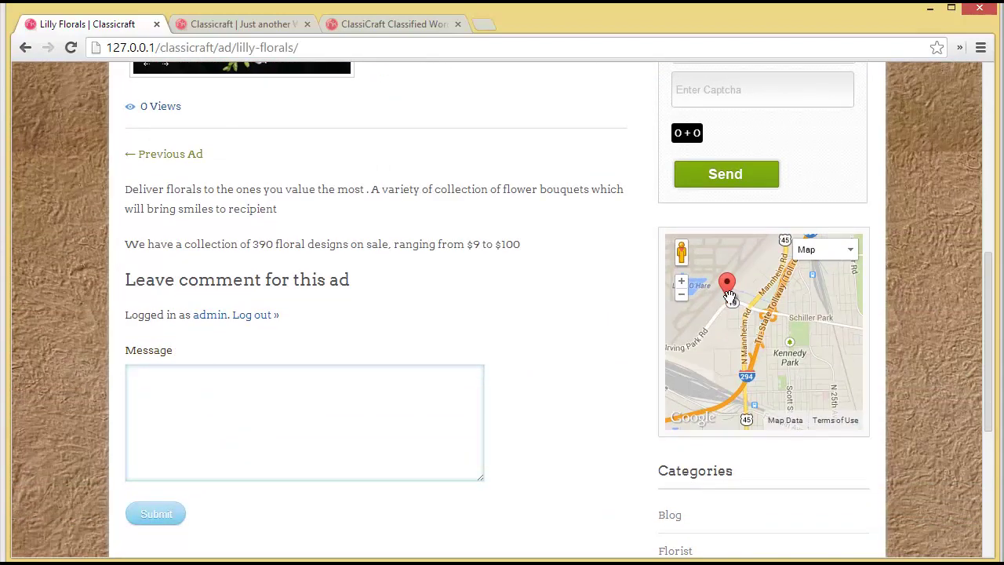
left_click_drag(987, 372, 981, 186)
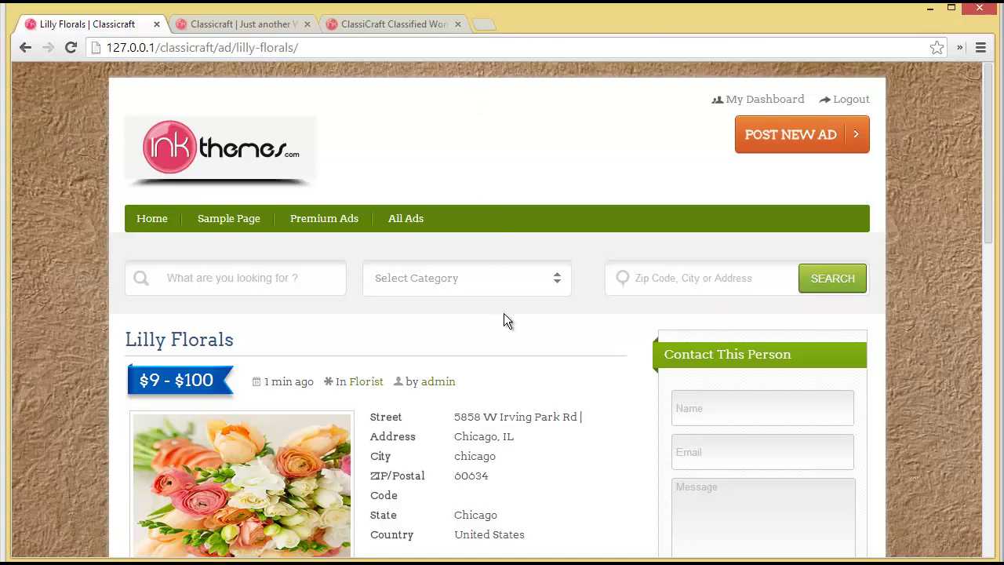
Search ads in the Florist category and open the Lilly Florals result
scroll(503, 313, "down", 2)
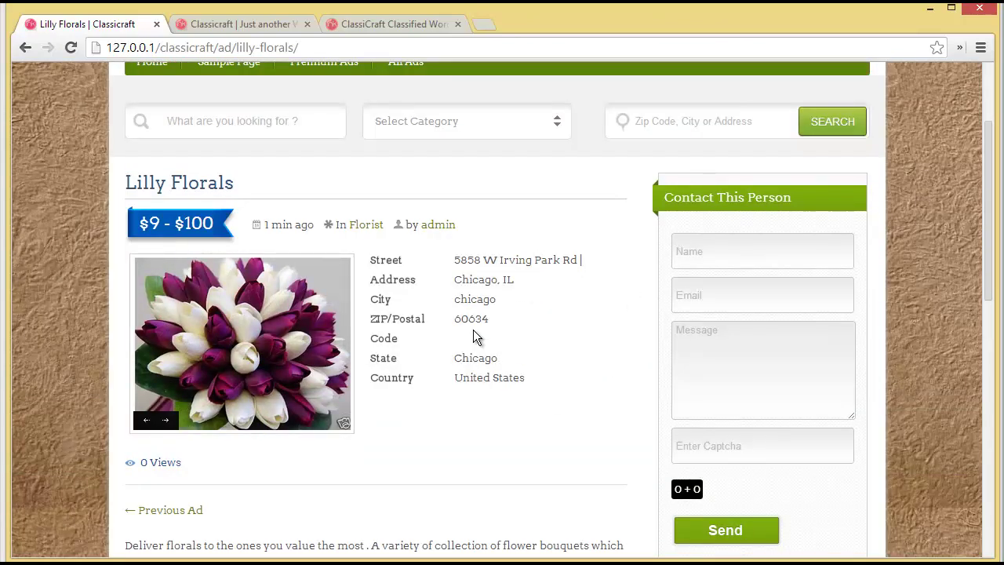
scroll(473, 336, "up", 2)
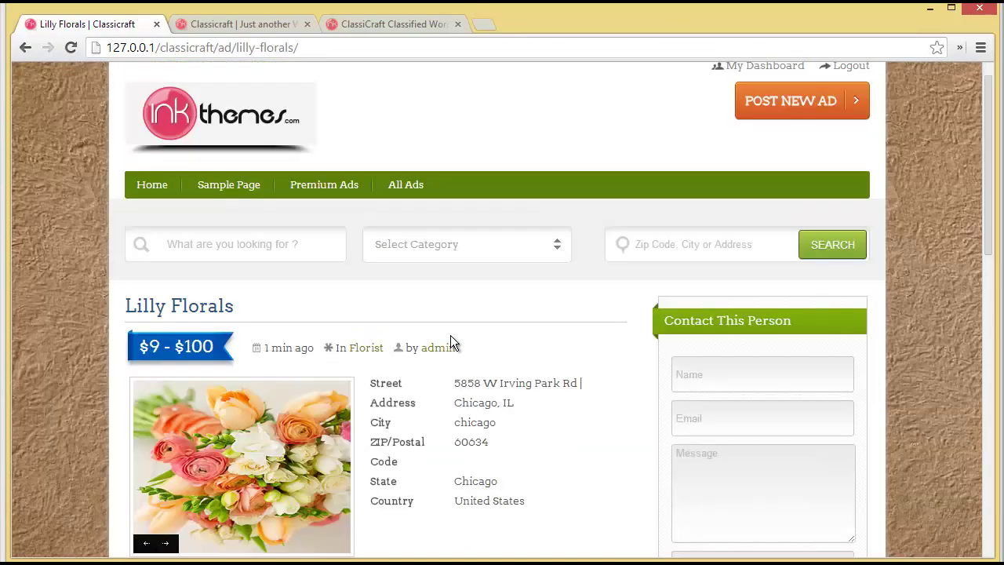
left_click(414, 247)
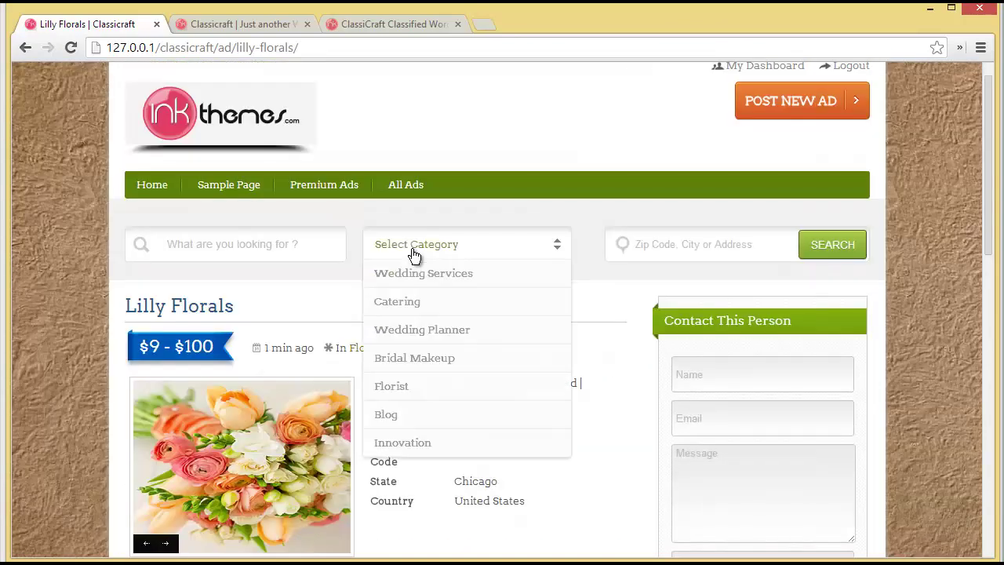
left_click(430, 390)
left_click(840, 251)
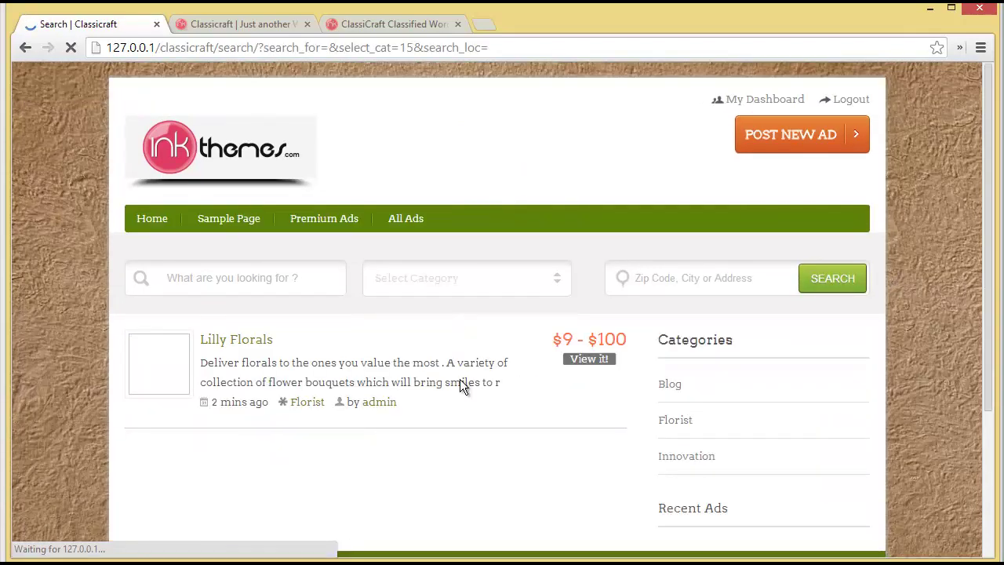
left_click(235, 347)
scroll(218, 360, "down", 3)
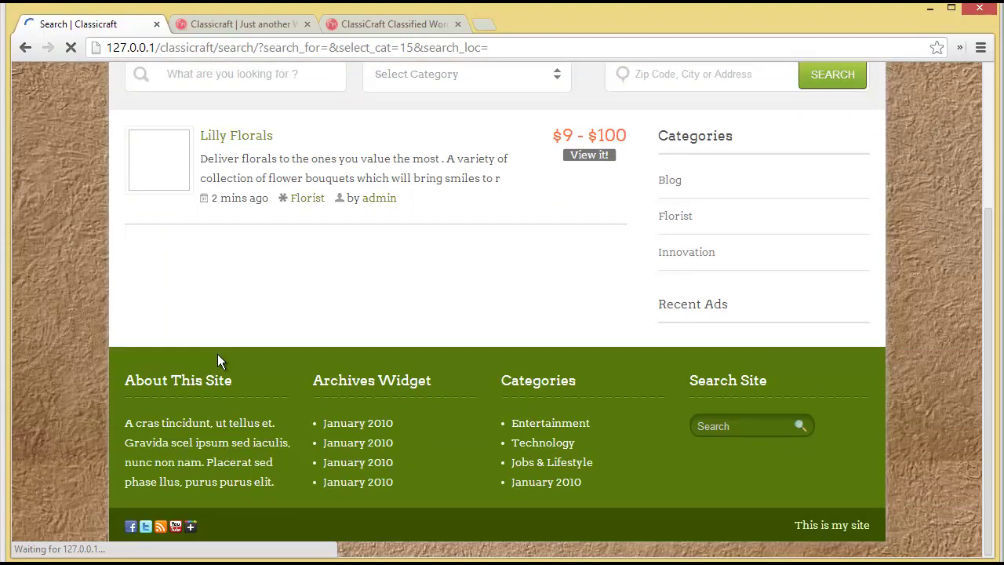
scroll(217, 360, "up", 3)
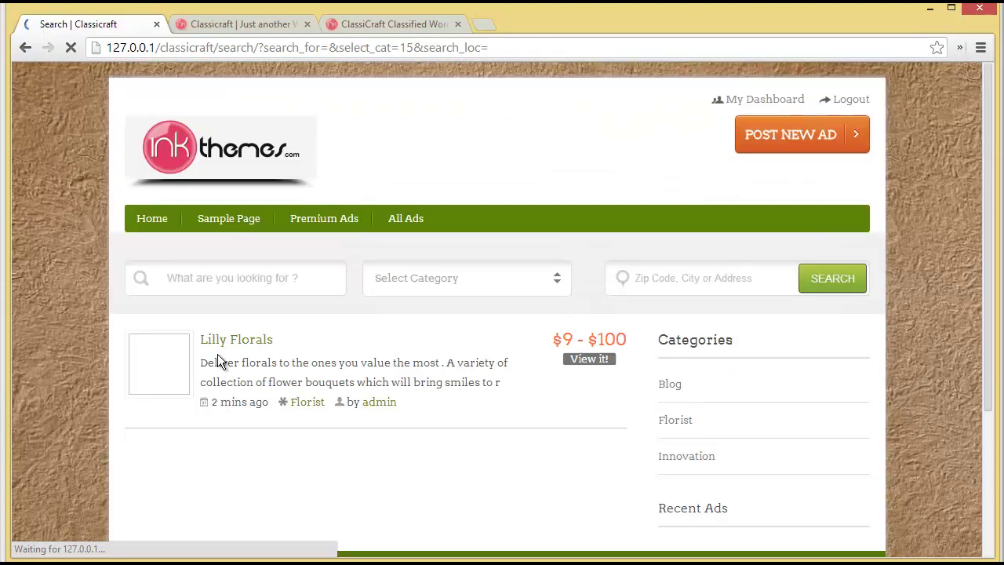